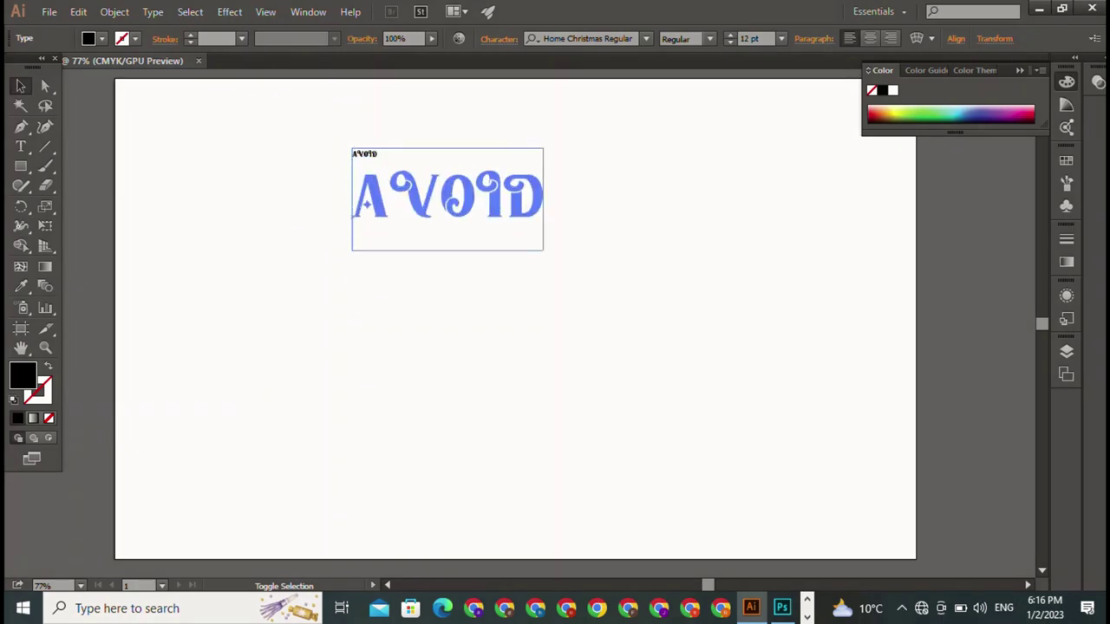
Scale the AVOID text up to about 196 pt and position it near the artboard's top.
{"action": "mouse_move", "coordinate": [468, 208]}
{"action": "left_mouse_down"}
{"action": "mouse_move", "coordinate": [476, 151]}
{"action": "mouse_move", "coordinate": [487, 148]}
{"action": "left_mouse_up"}
{"action": "key", "text": "ctrl+shift+a"}
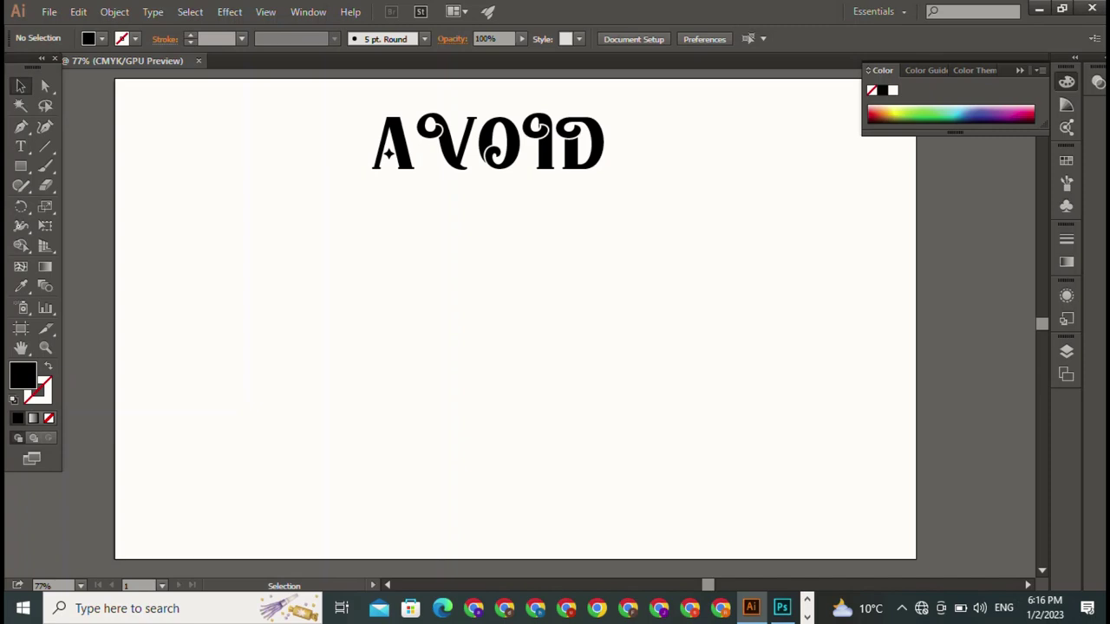
{"action": "key", "text": "ctrl+a"}
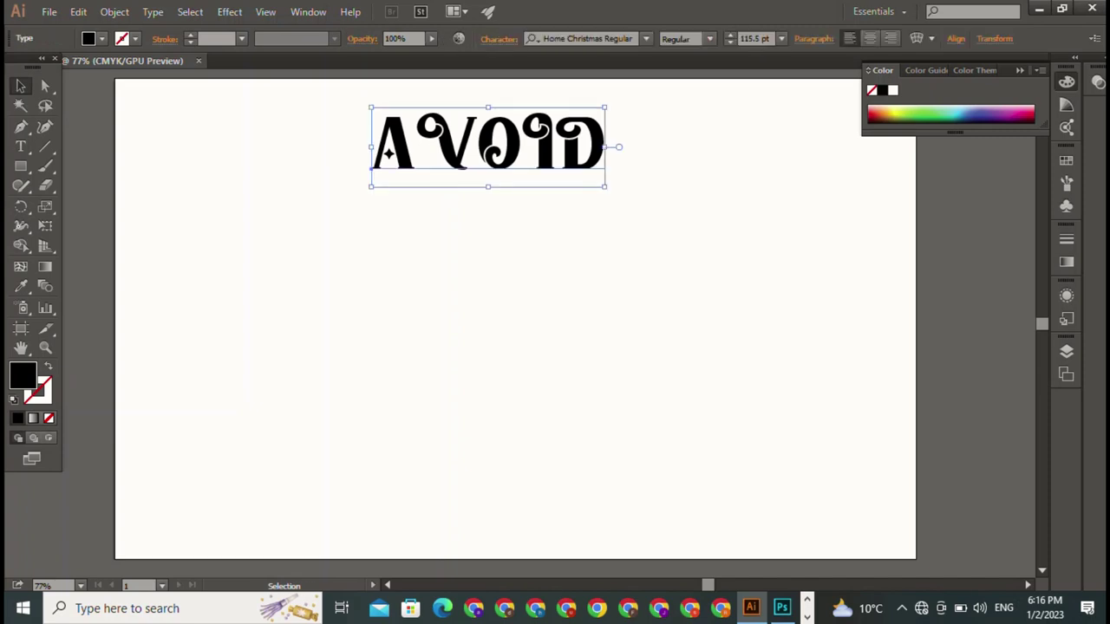
{"action": "left_click_drag", "start_coordinate": [606, 187], "coordinate": [767, 242]}
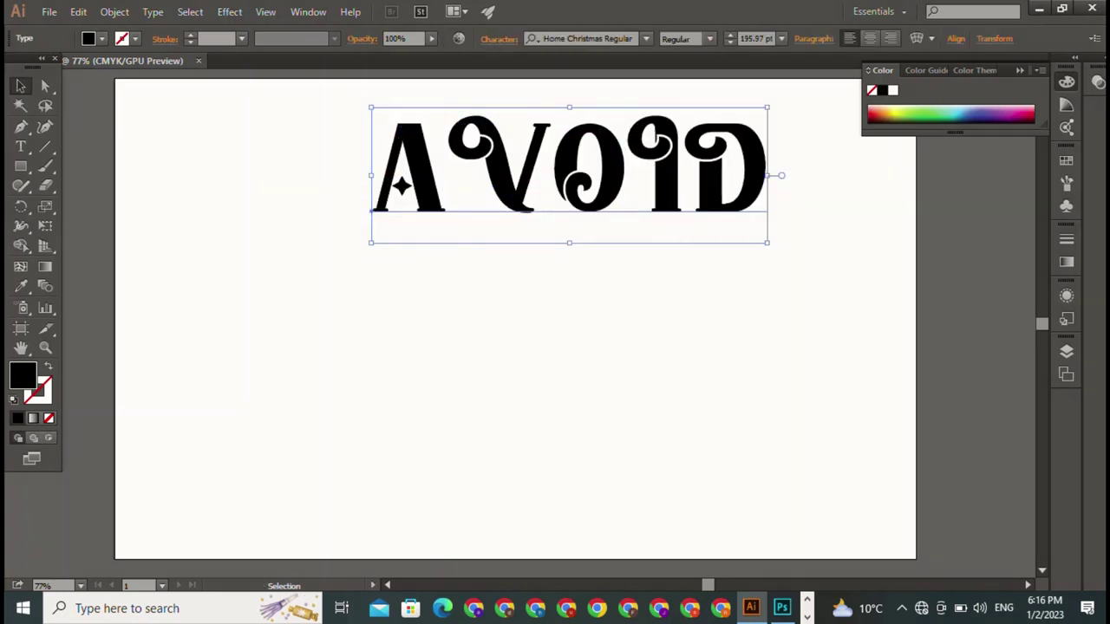
{"action": "left_click_drag", "start_coordinate": [569, 165], "coordinate": [569, 176]}
{"action": "key", "text": "ctrl+shift+a"}
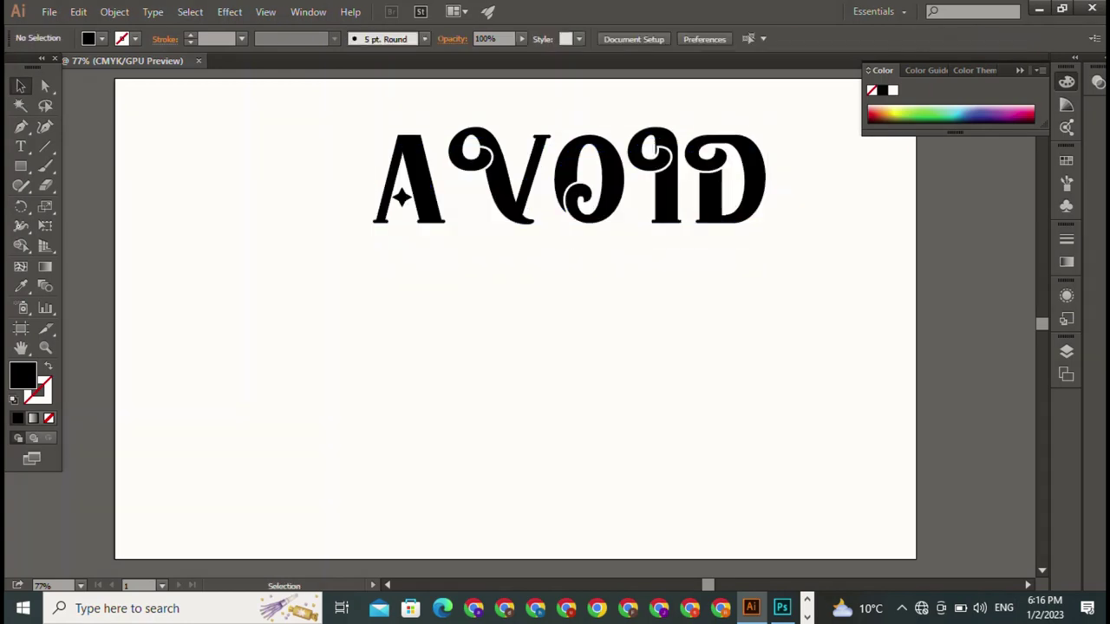
{"action": "key", "text": "t"}
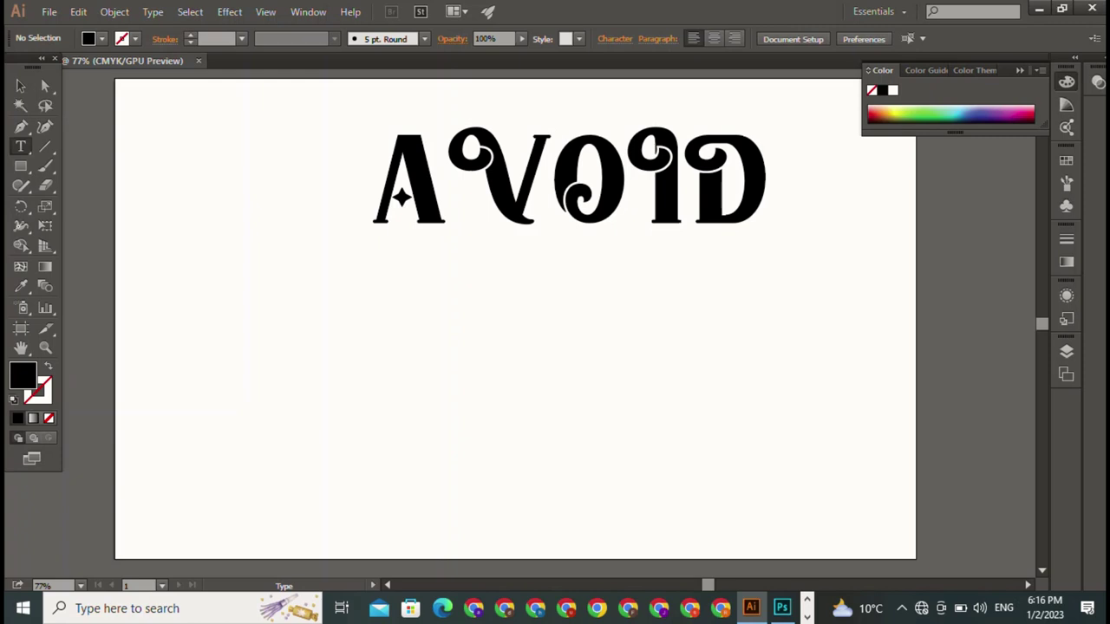
Move AVOID to centre-left and draw a thin 619.481 × 2.597 pt black underline beneath it.
{"action": "key", "text": "v"}
{"action": "left_click_drag", "start_coordinate": [520, 183], "coordinate": [432, 303]}
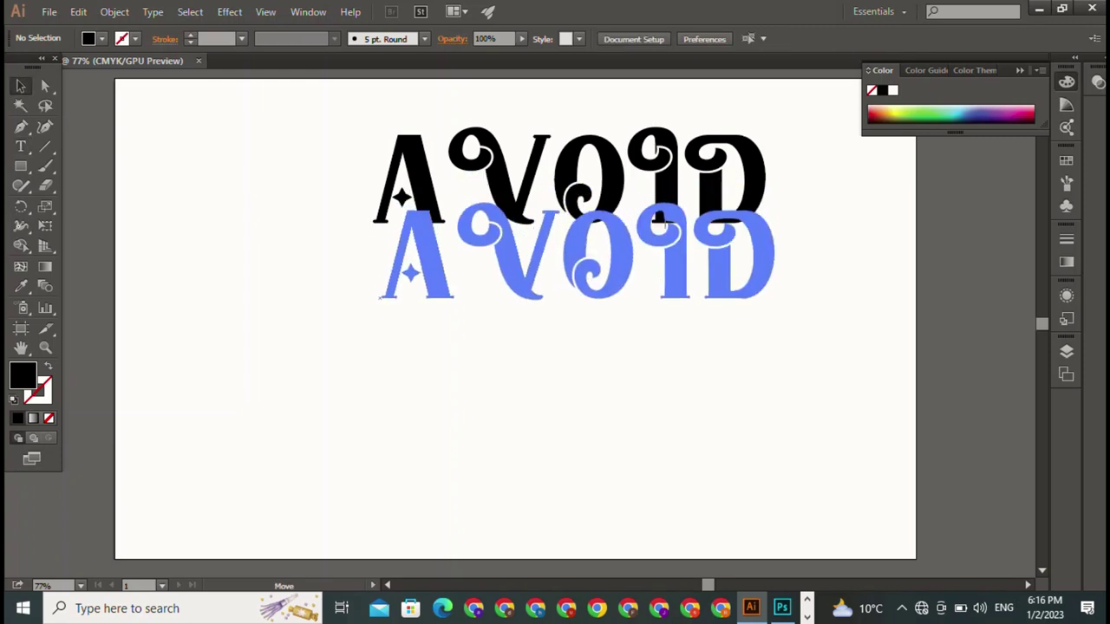
{"action": "key", "text": "m"}
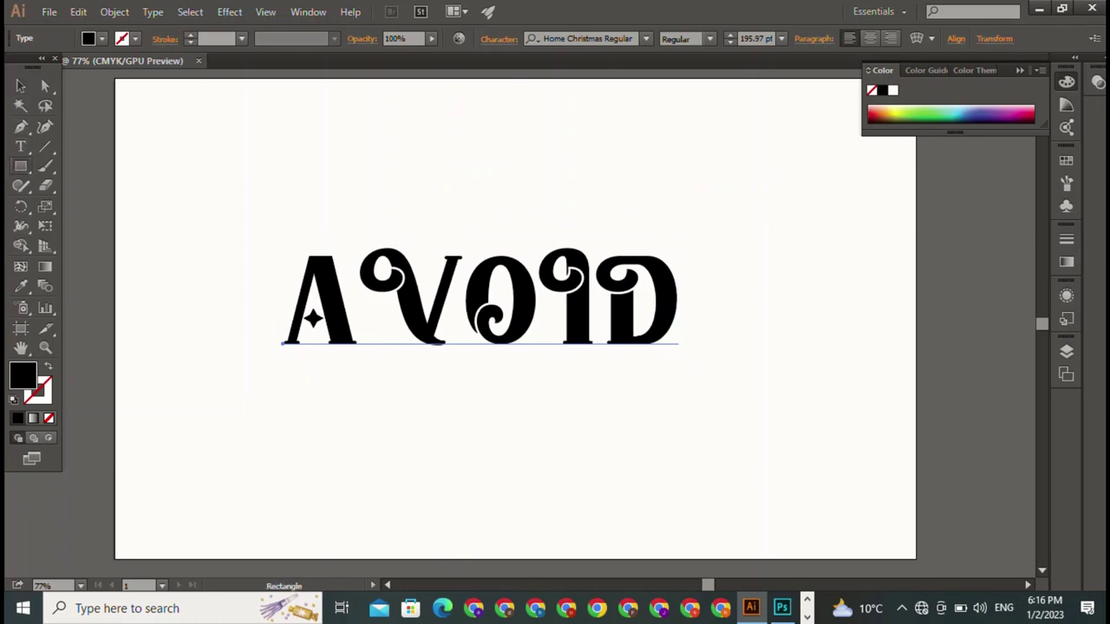
{"action": "mouse_move", "coordinate": [256, 358]}
{"action": "left_mouse_down"}
{"action": "mouse_move", "coordinate": [794, 439]}
{"action": "mouse_move", "coordinate": [740, 362]}
{"action": "mouse_move", "coordinate": [674, 359]}
{"action": "left_mouse_up"}
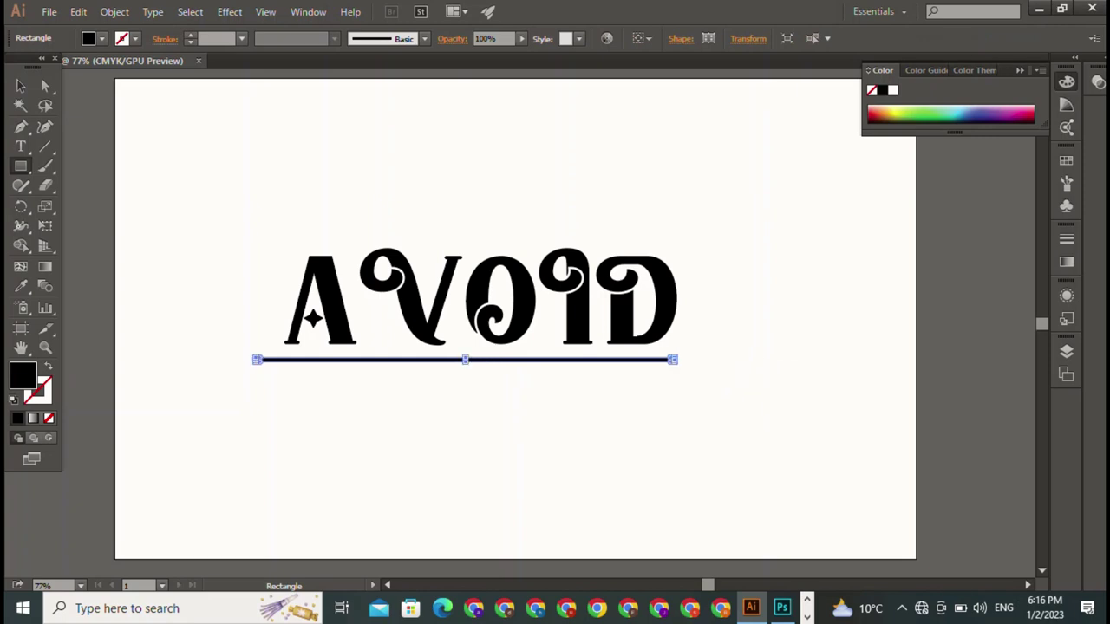
{"action": "left_click_drag", "start_coordinate": [257, 359], "coordinate": [287, 362]}
{"action": "left_click", "coordinate": [481, 361]}
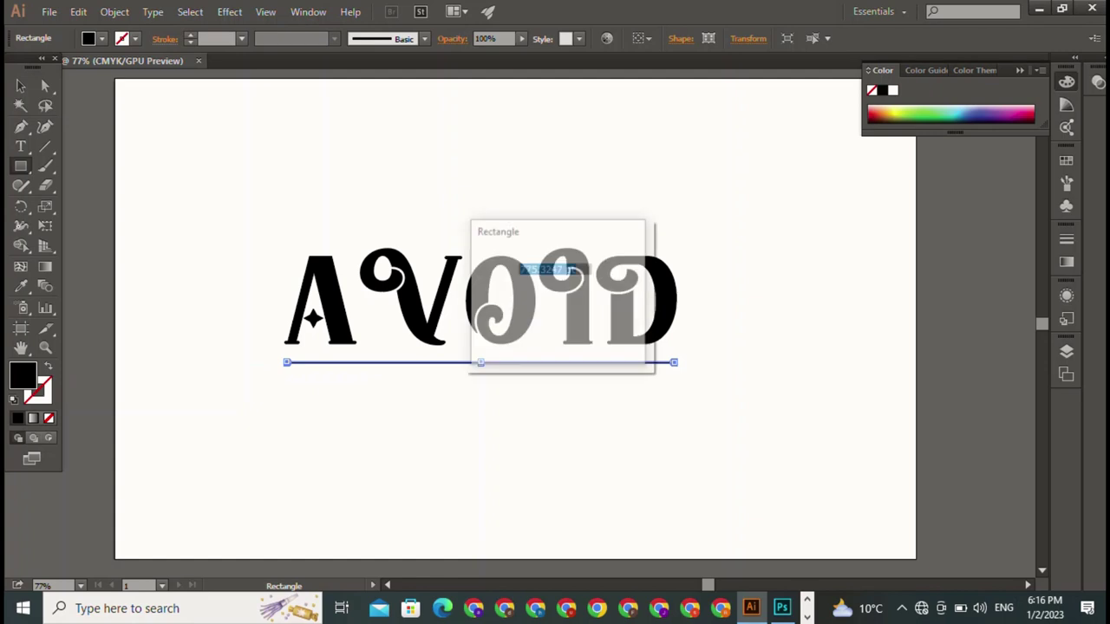
{"action": "left_click", "coordinate": [595, 331]}
{"action": "key", "text": "v"}
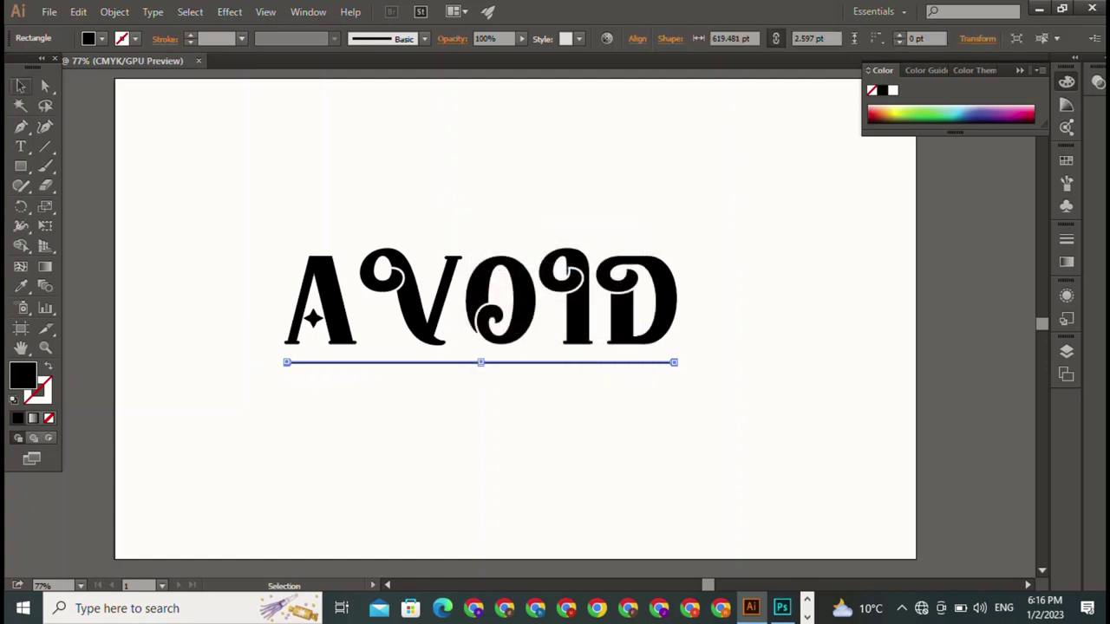
{"action": "key", "text": "ctrl+shift+a"}
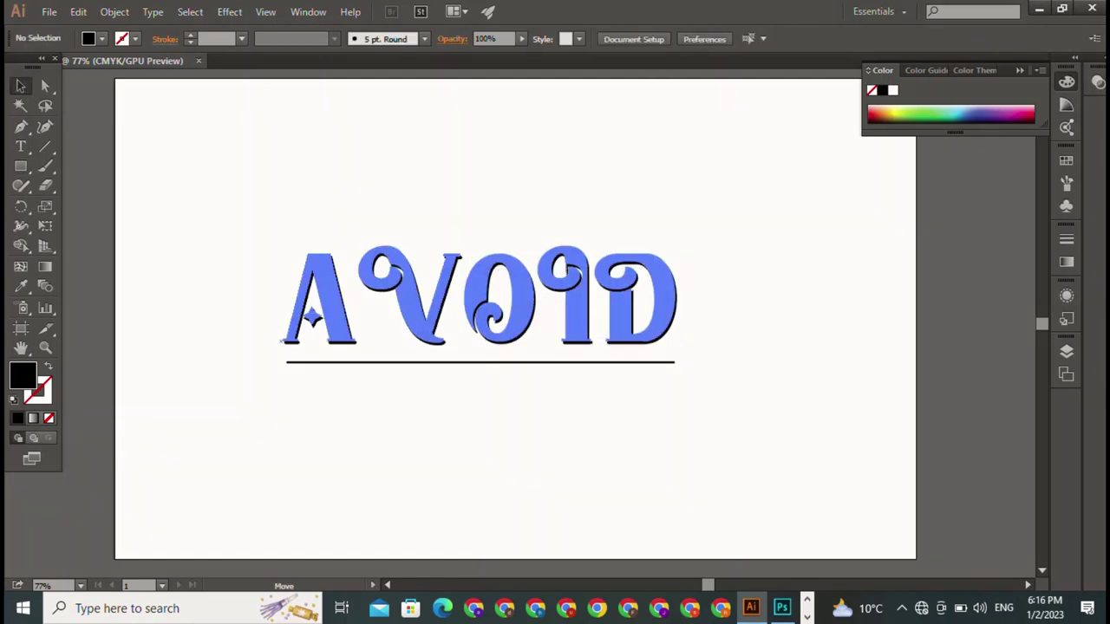
Lower AVOID onto the underline and delete its leading A so it reads VOID.
{"action": "left_click_drag", "start_coordinate": [314, 318], "coordinate": [326, 333]}
{"action": "key", "text": "ctrl+shift+a"}
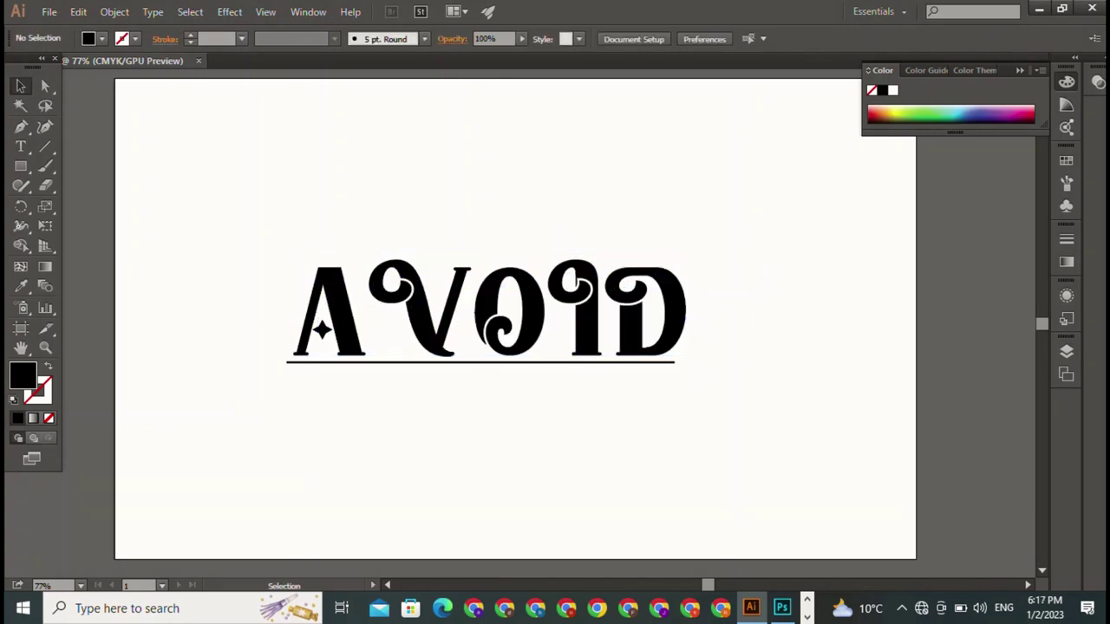
{"action": "left_click", "coordinate": [368, 313]}
{"action": "double_click", "coordinate": [367, 312]}
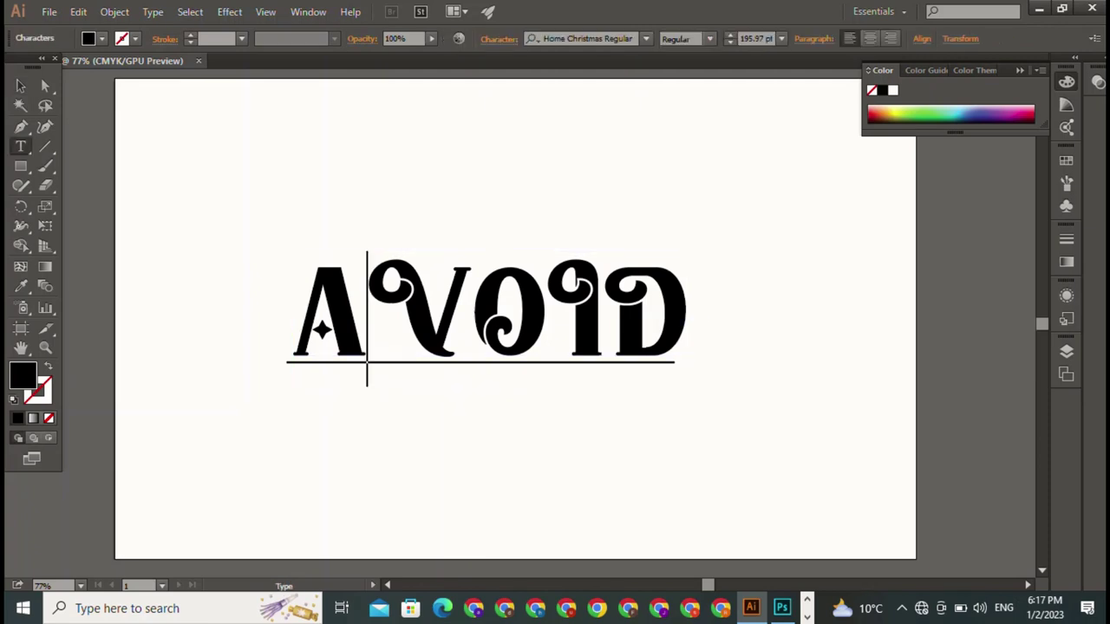
{"action": "key", "text": "BackSpace"}
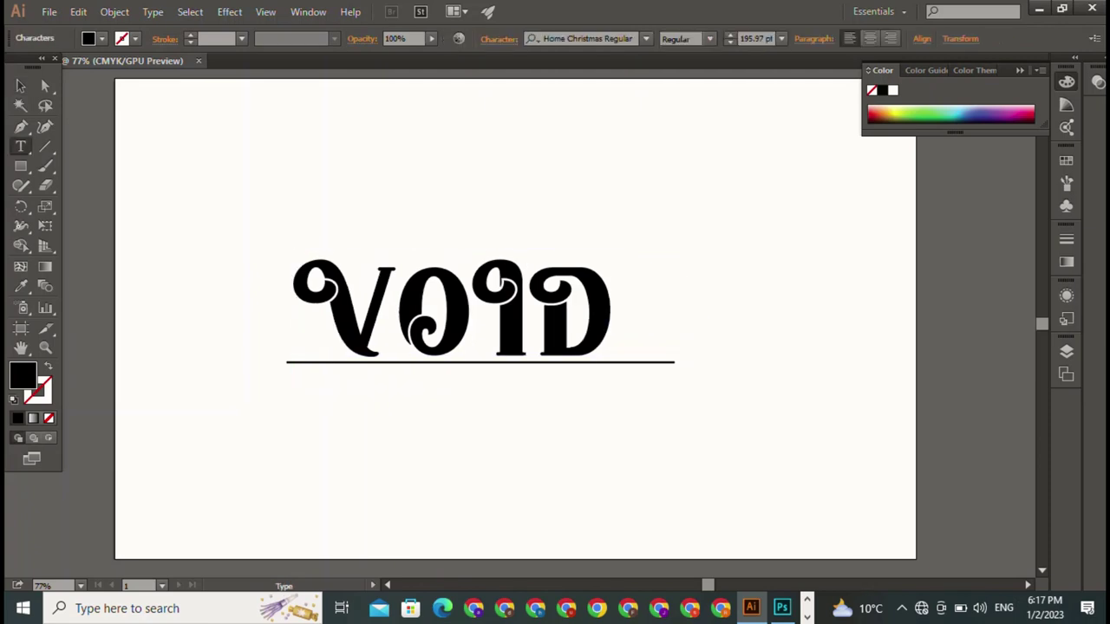
{"action": "key", "text": "Escape"}
Shift VOID rightward along the underline and start a new text object above it.
{"action": "left_click_drag", "start_coordinate": [460, 313], "coordinate": [513, 309]}
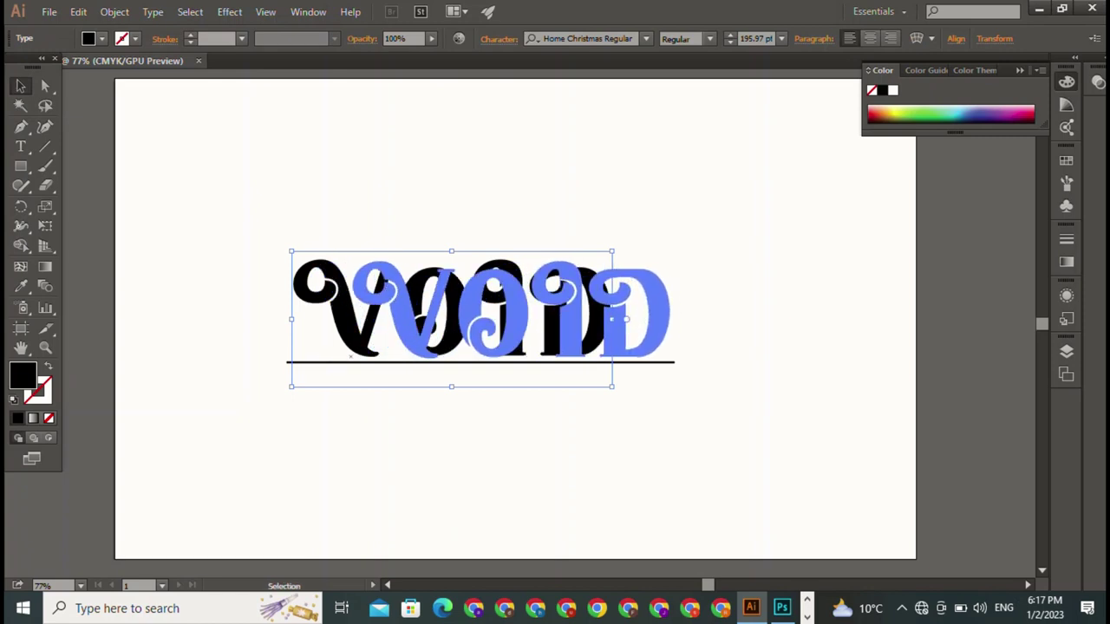
{"action": "key", "text": "ctrl+shift+a"}
{"action": "left_click", "coordinate": [21, 146]}
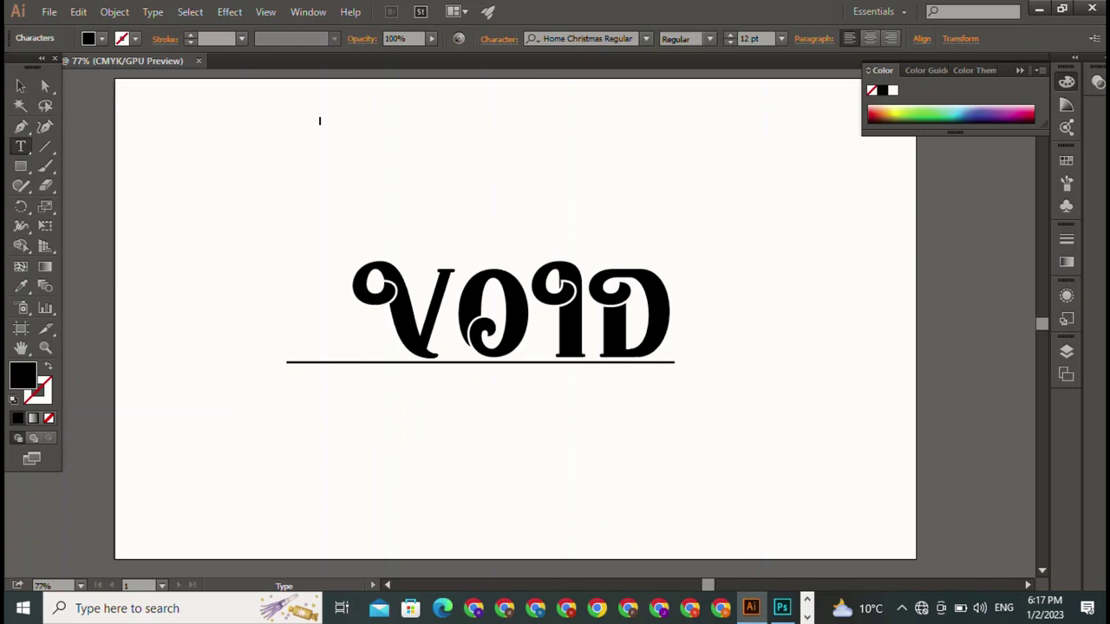
Type a letter A and set it in Freestyle Script.
{"action": "type", "text": "A"}
{"action": "left_click", "coordinate": [646, 38]}
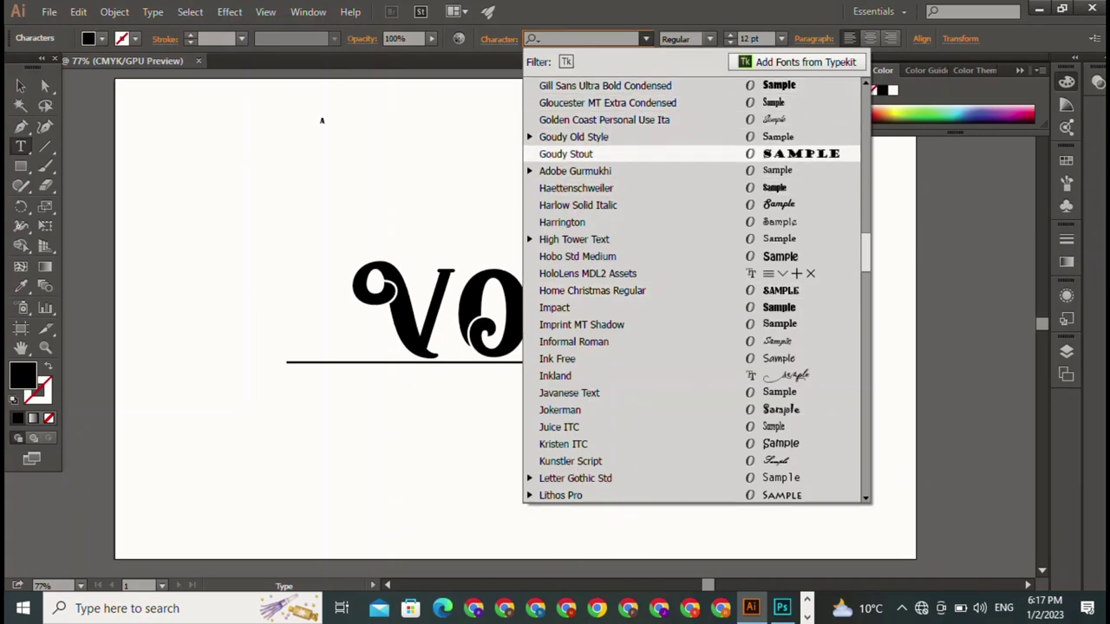
{"action": "scroll", "coordinate": [607, 171], "scroll_direction": "up", "scroll_amount": 6}
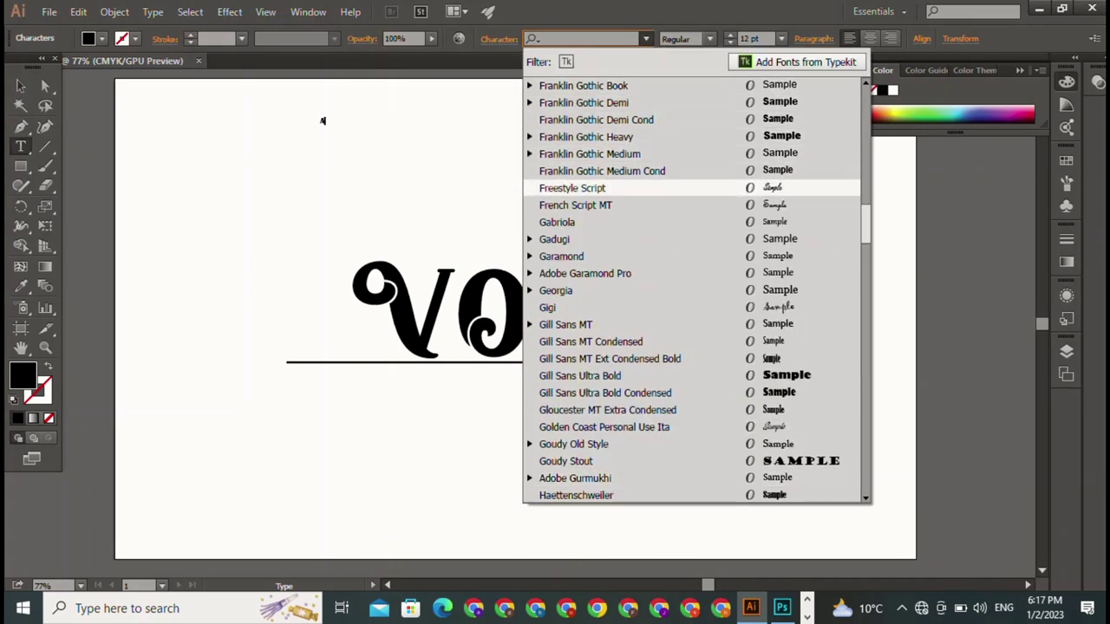
{"action": "left_click", "coordinate": [573, 188]}
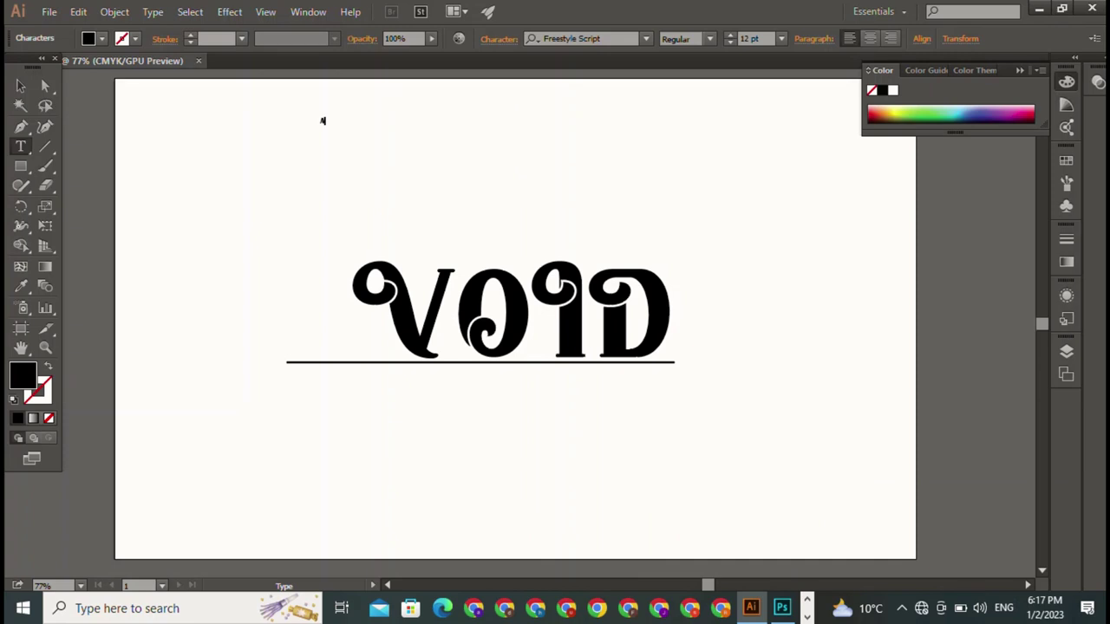
Scale the A up to about 146.25 pt above the left end of VOID.
{"action": "left_click", "coordinate": [322, 120]}
{"action": "key", "text": "Escape"}
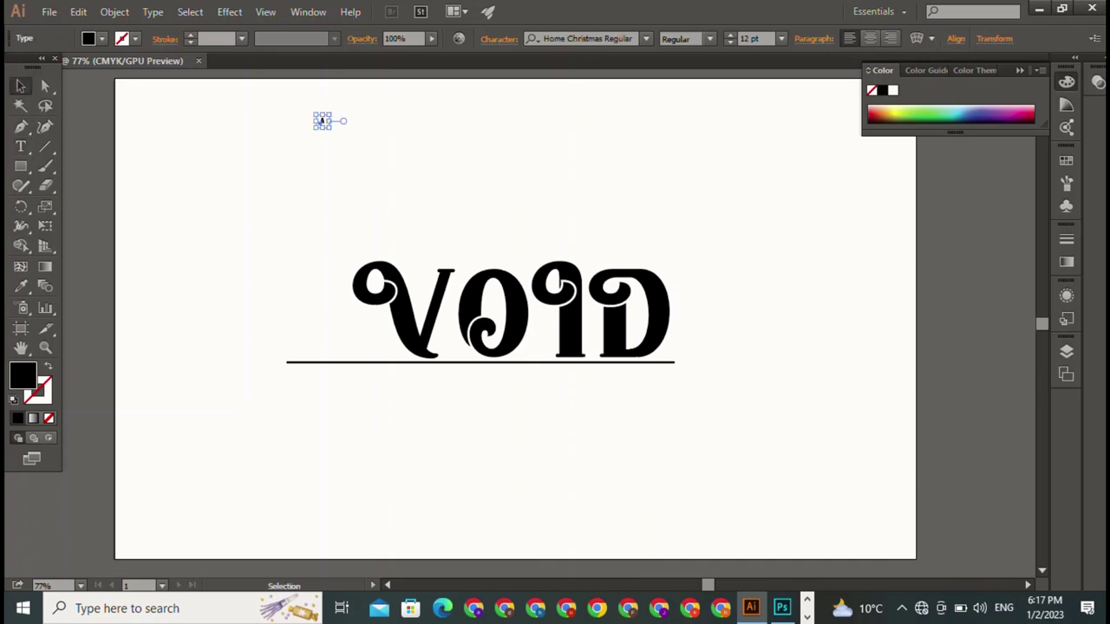
{"action": "left_click_drag", "start_coordinate": [322, 120], "coordinate": [351, 245]}
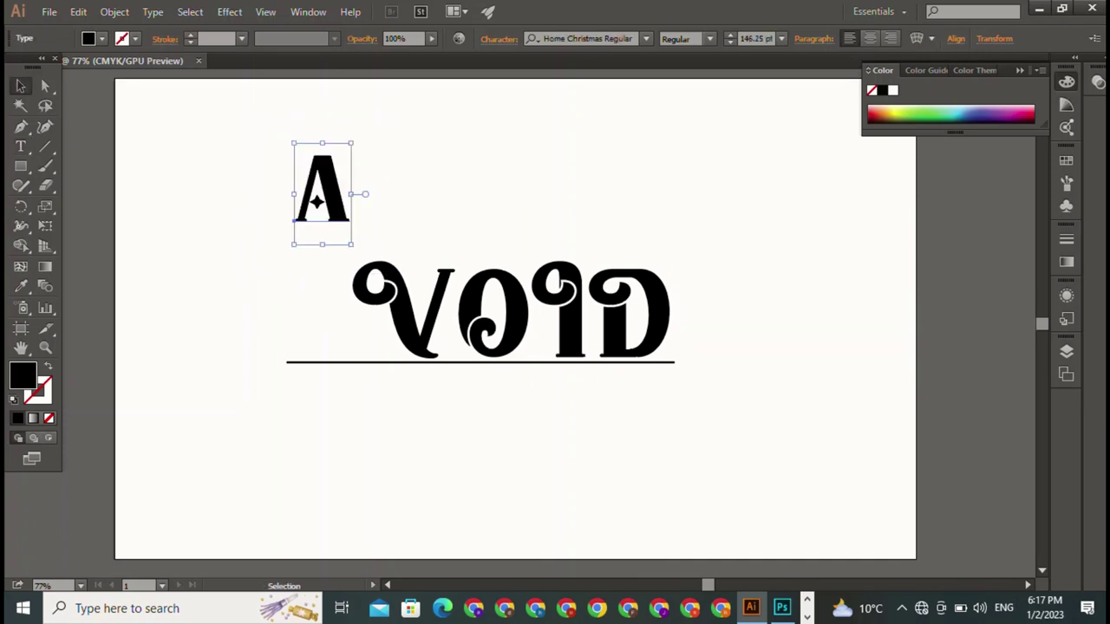
Try Gigi, Gill Sans MT Ext Condensed Bold and Golden Coast fonts on the A.
{"action": "left_click", "coordinate": [646, 39]}
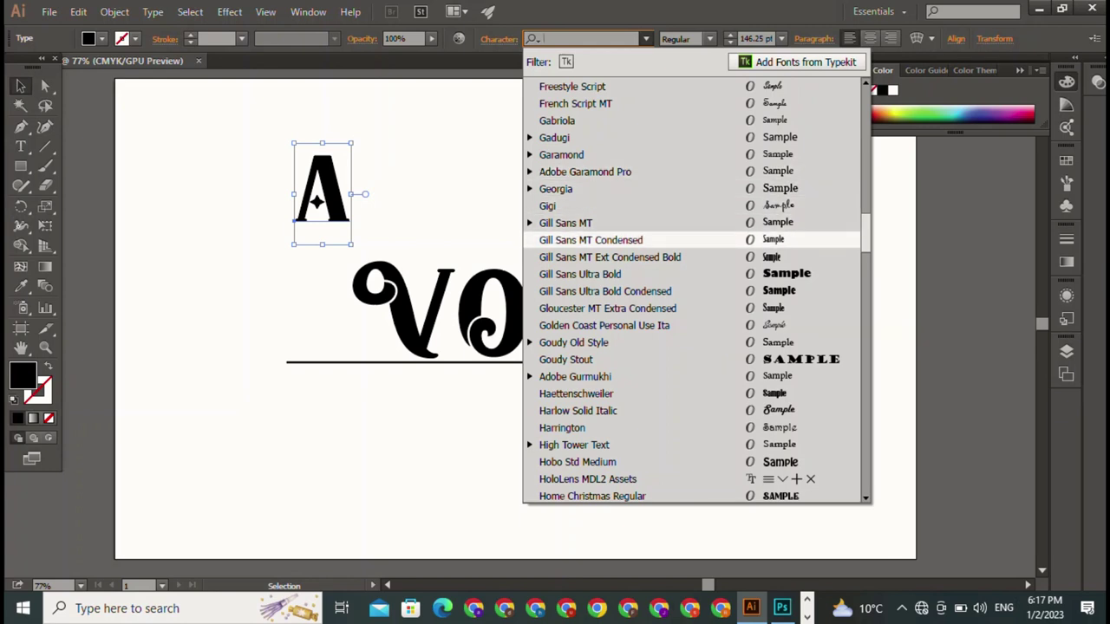
{"action": "left_click", "coordinate": [572, 205]}
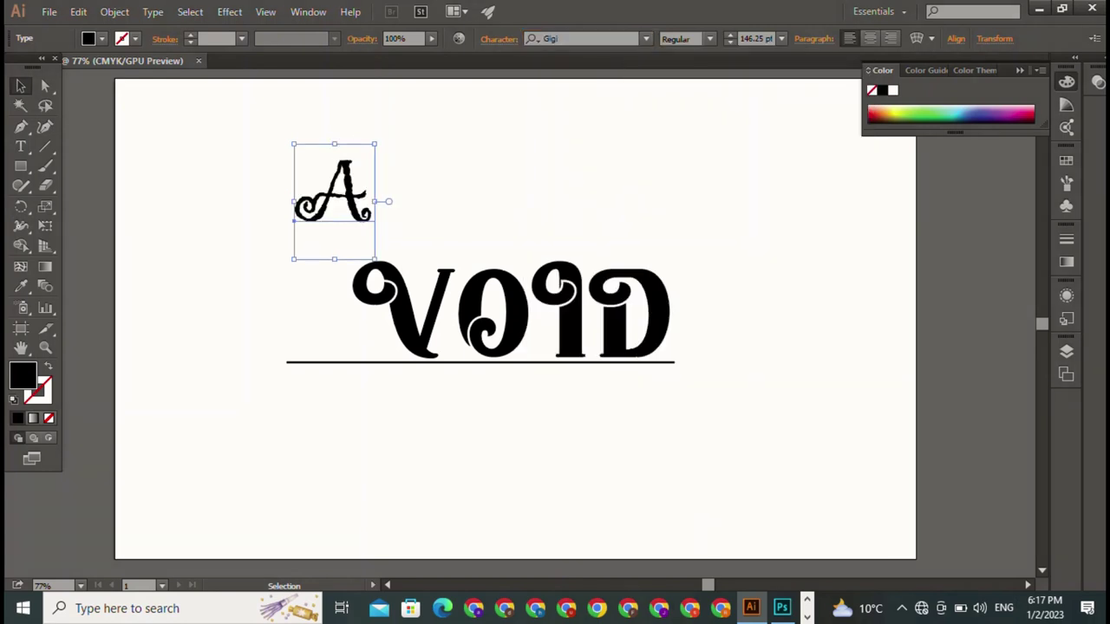
{"action": "left_click", "coordinate": [646, 38]}
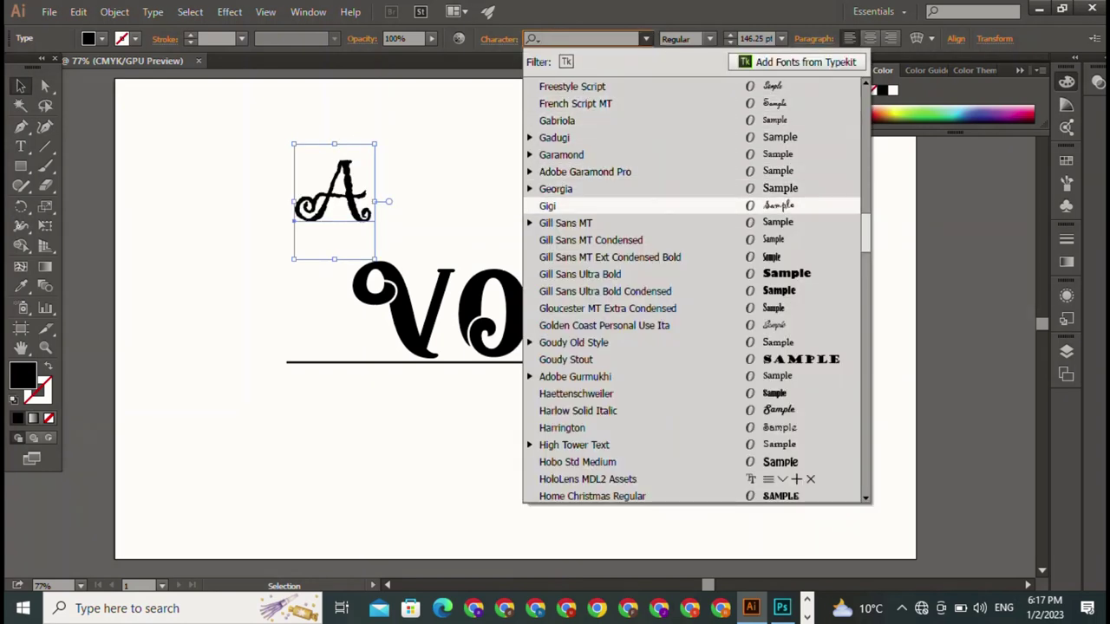
{"action": "left_click", "coordinate": [610, 257]}
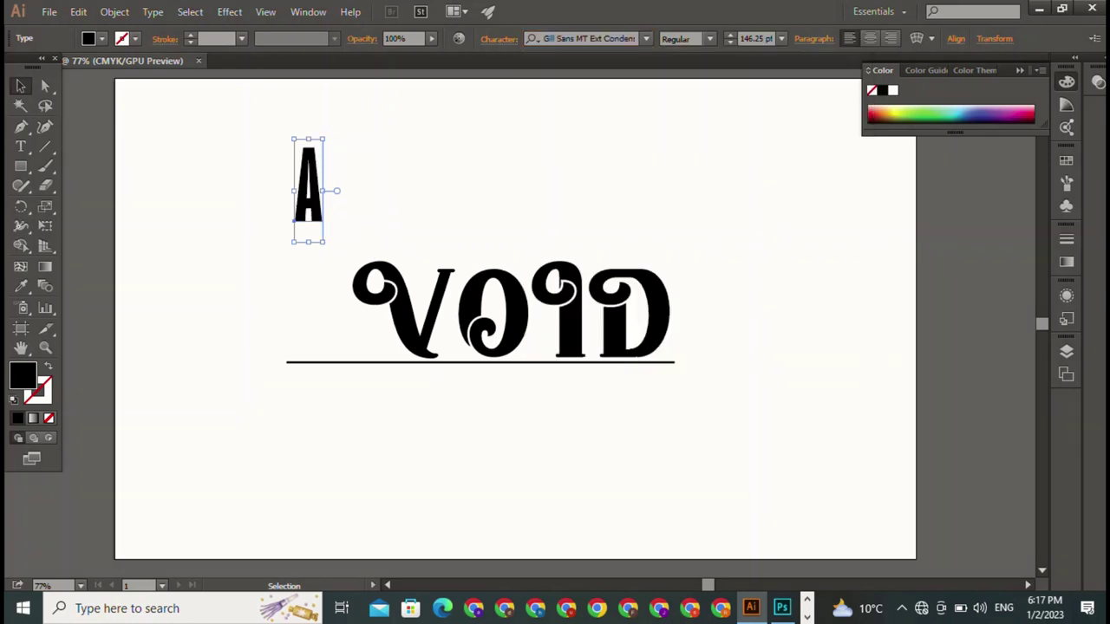
{"action": "left_click", "coordinate": [646, 38]}
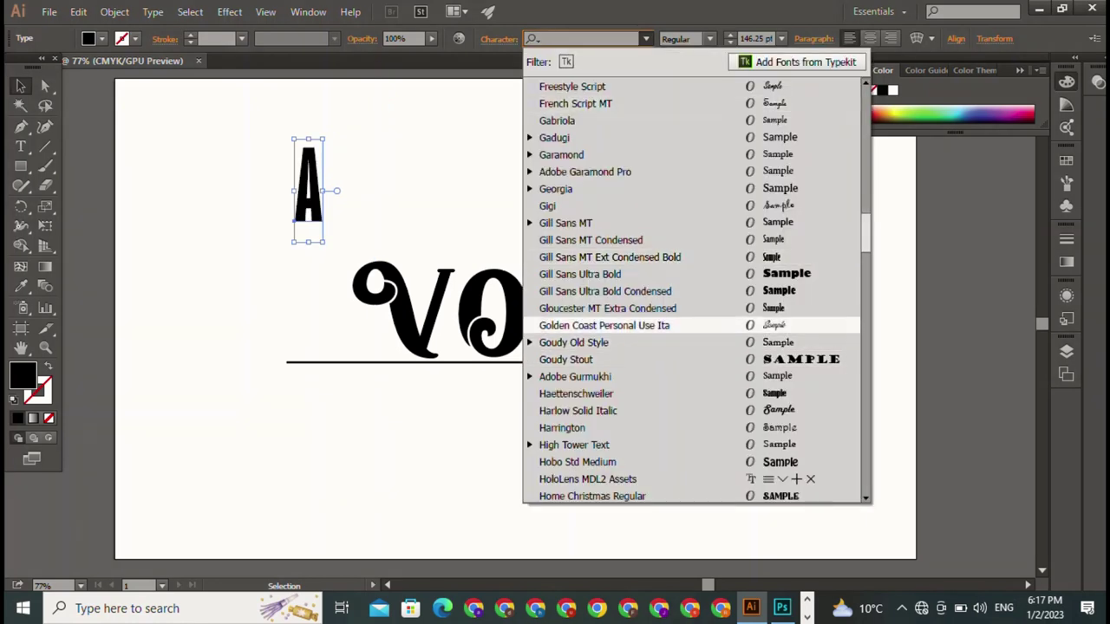
{"action": "left_click", "coordinate": [608, 326]}
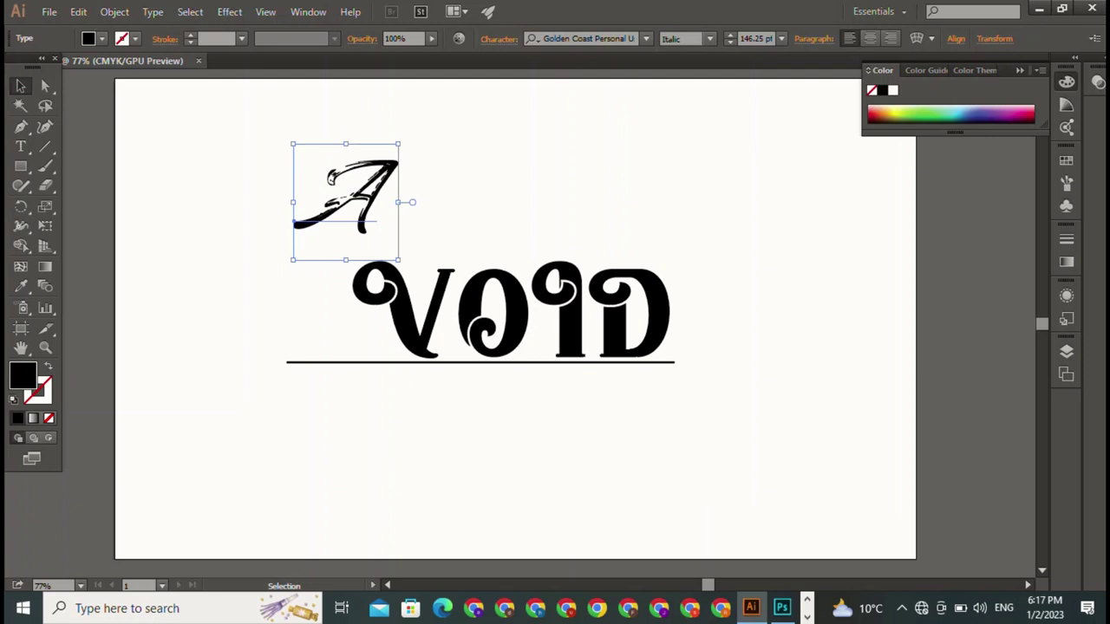
Try the Inkland, Jokerman and Kristen ITC fonts on the A.
{"action": "left_click", "coordinate": [646, 39]}
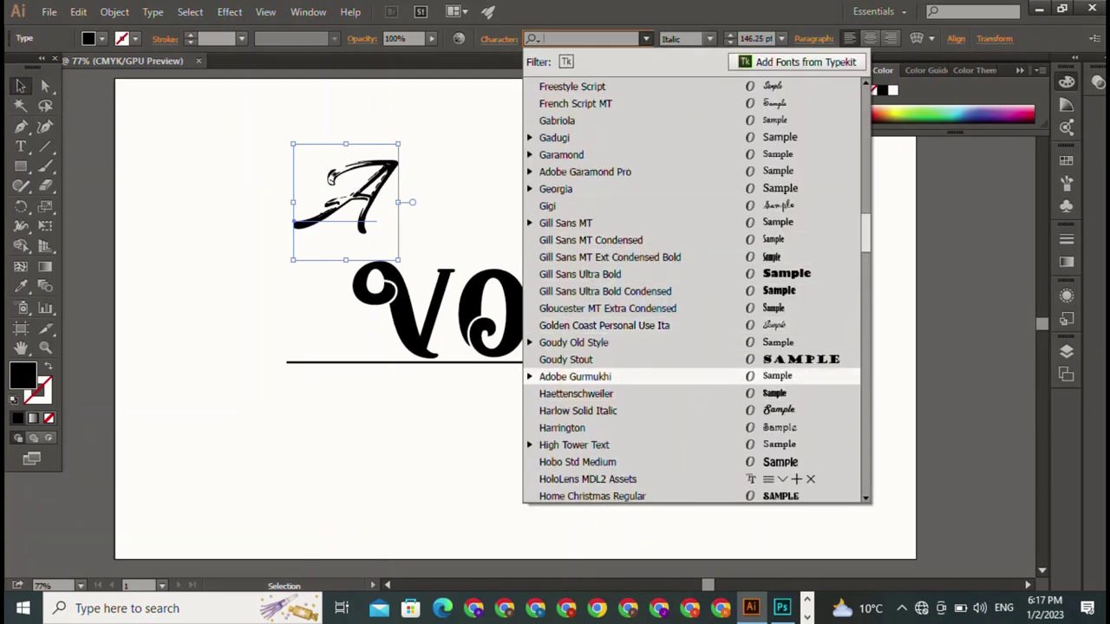
{"action": "key", "text": "Down"}
{"action": "key", "text": "Down"}
{"action": "key", "text": "Down"}
{"action": "key", "text": "Down"}
{"action": "key", "text": "Down"}
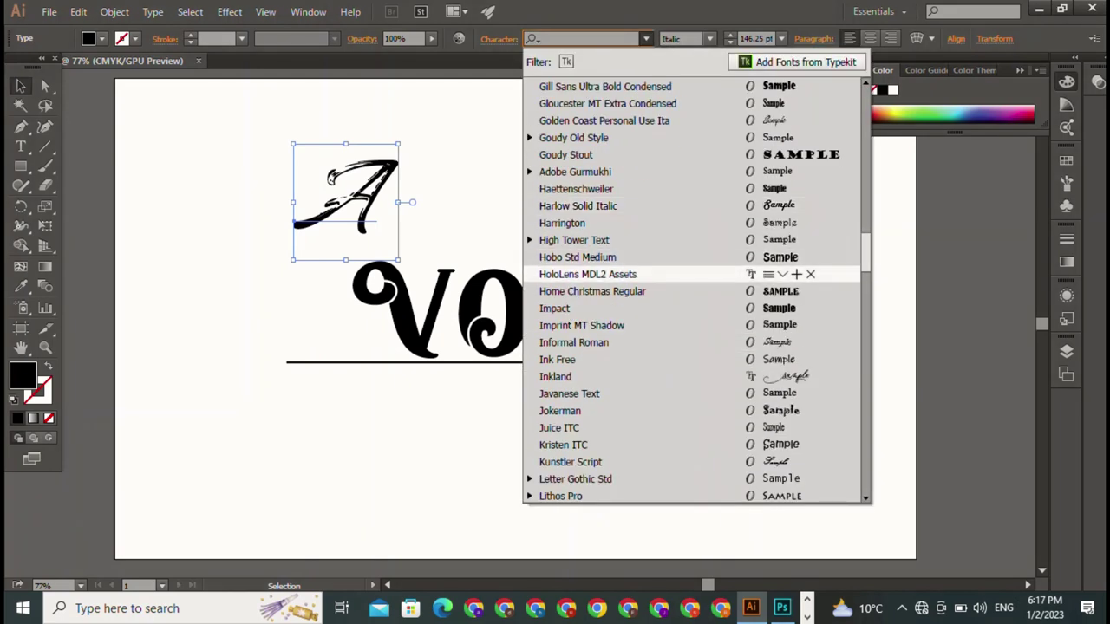
{"action": "key", "text": "Down"}
{"action": "key", "text": "Down"}
{"action": "key", "text": "Down"}
{"action": "key", "text": "Down"}
{"action": "key", "text": "Down"}
{"action": "key", "text": "Down"}
{"action": "key", "text": "Return"}
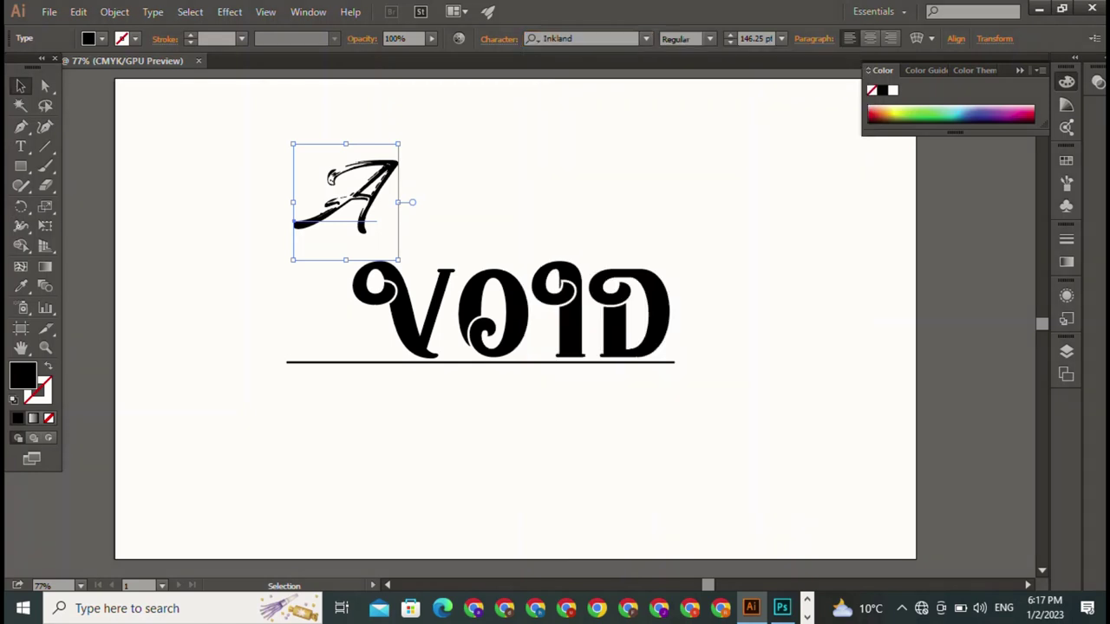
{"action": "left_click", "coordinate": [646, 38]}
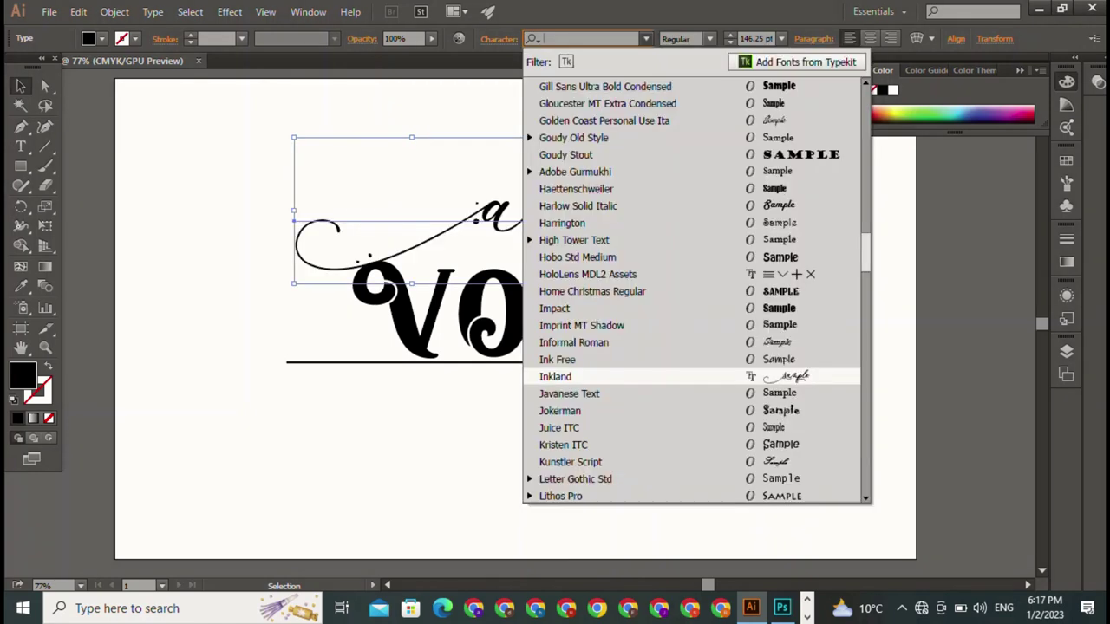
{"action": "key", "text": "Down"}
{"action": "key", "text": "Down"}
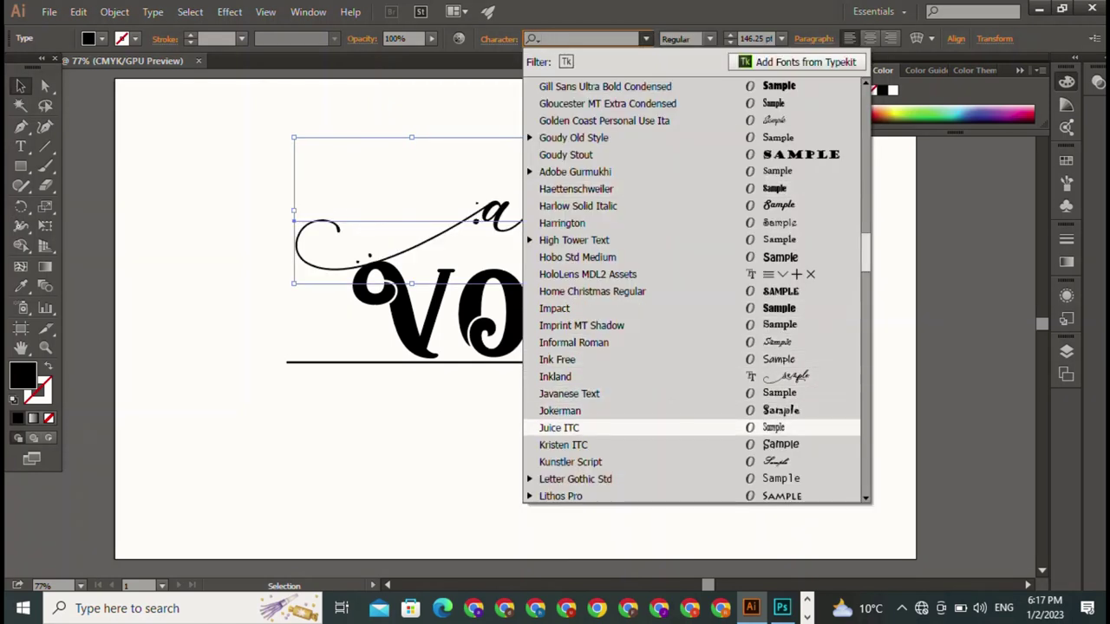
{"action": "key", "text": "Return"}
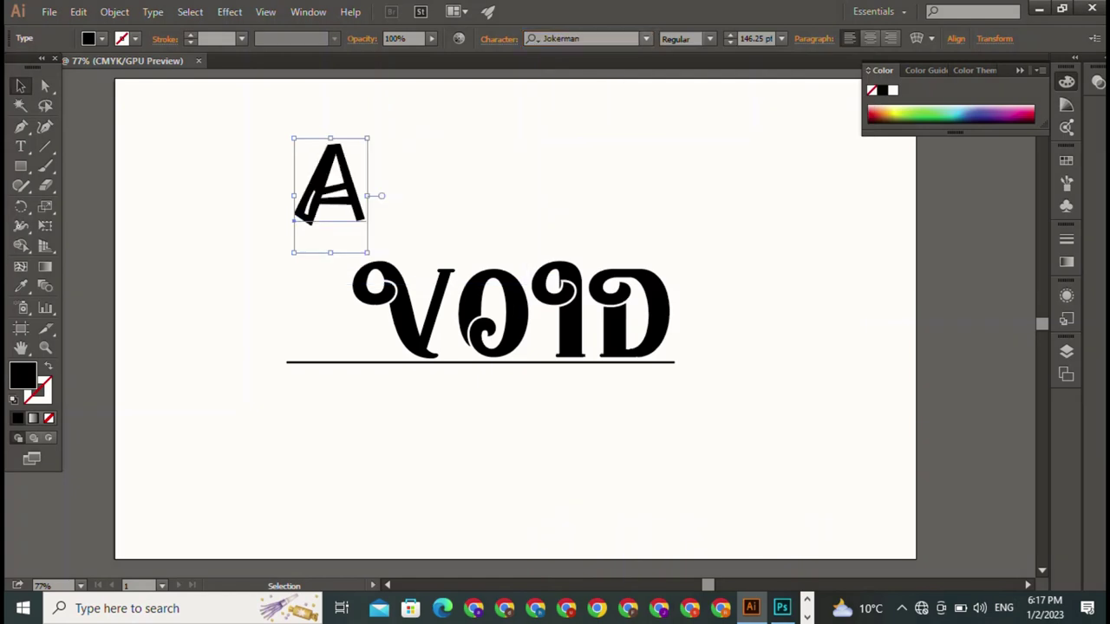
{"action": "left_click", "coordinate": [646, 39]}
{"action": "key", "text": "Down"}
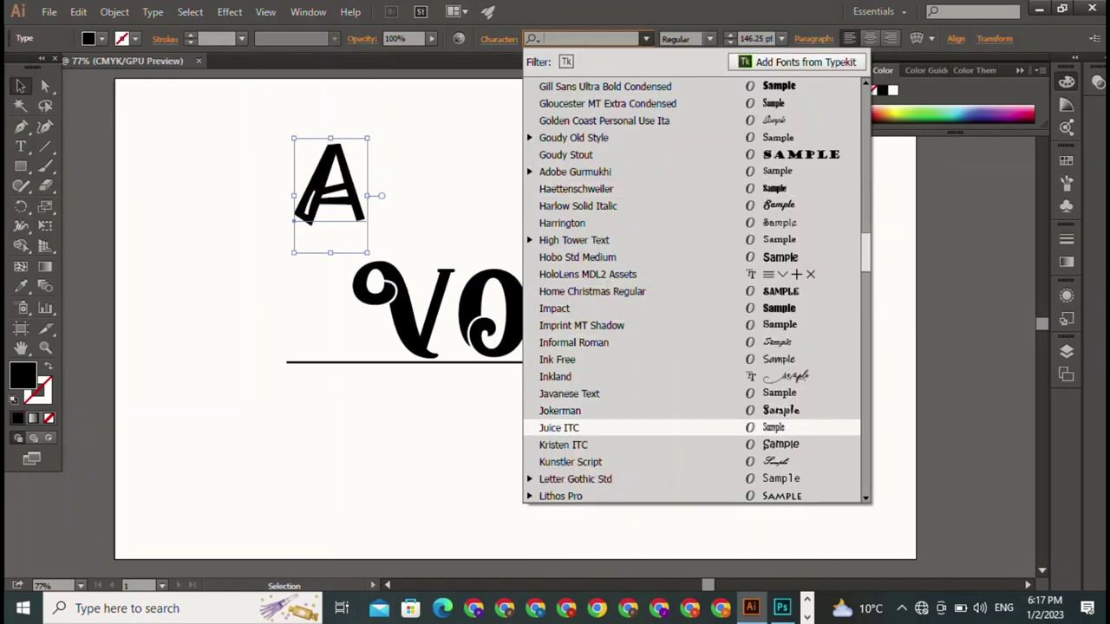
{"action": "key", "text": "Down"}
{"action": "key", "text": "Down"}
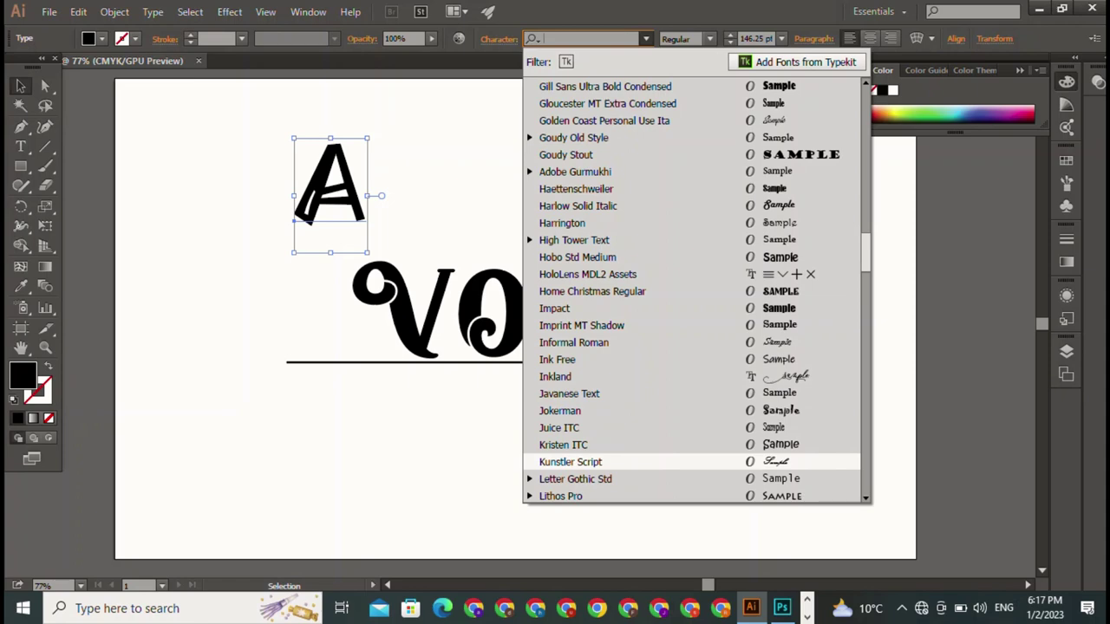
{"action": "key", "text": "Up"}
{"action": "key", "text": "Return"}
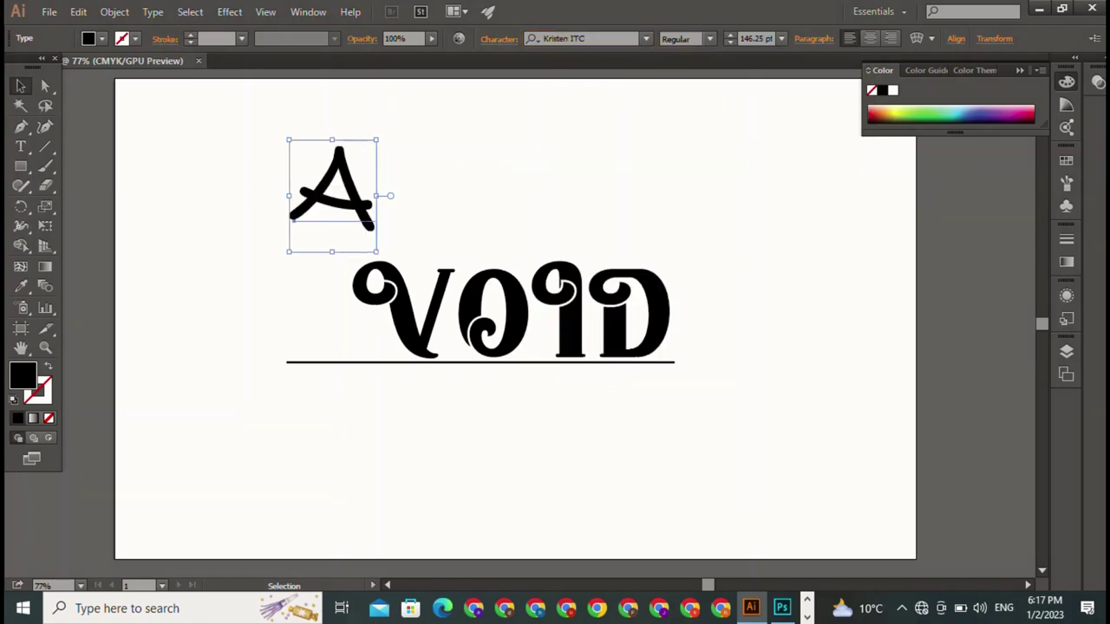
Try Fastfood Brush, Edwardian Script ITC and DKC Forever fonts on the A.
{"action": "left_click", "coordinate": [646, 38]}
{"action": "key", "text": "Up"}
{"action": "key", "text": "Up"}
{"action": "key", "text": "Up"}
{"action": "scroll", "coordinate": [694, 291], "scroll_direction": "up", "scroll_amount": 5}
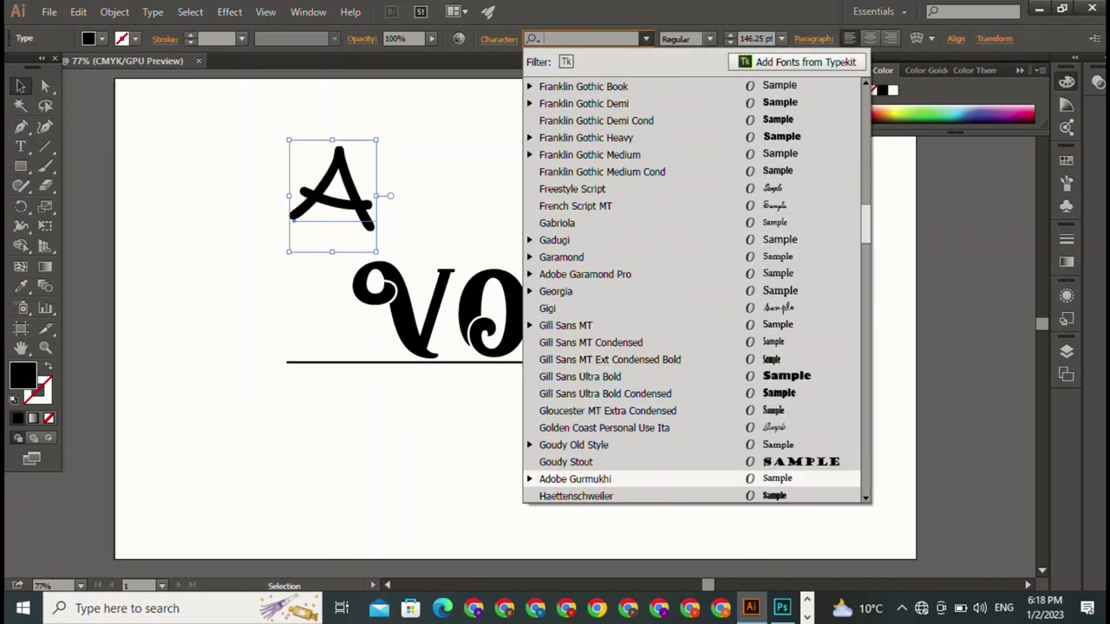
{"action": "scroll", "coordinate": [694, 291], "scroll_direction": "up", "scroll_amount": 2}
{"action": "scroll", "coordinate": [694, 291], "scroll_direction": "up", "scroll_amount": 1}
{"action": "key", "text": "Up"}
{"action": "key", "text": "Return"}
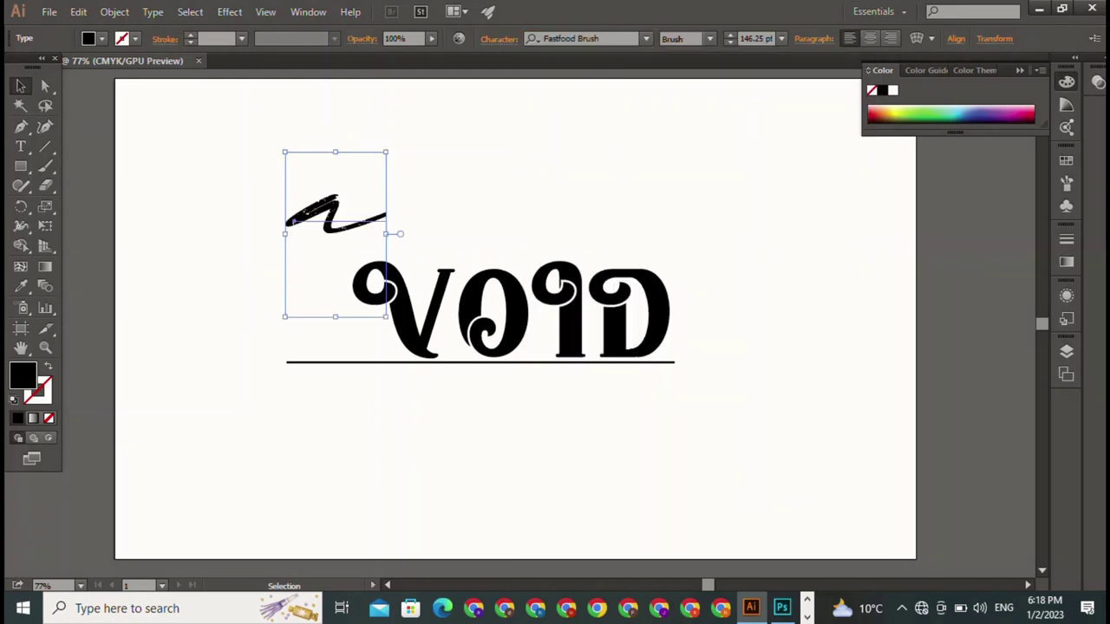
{"action": "left_click", "coordinate": [646, 38]}
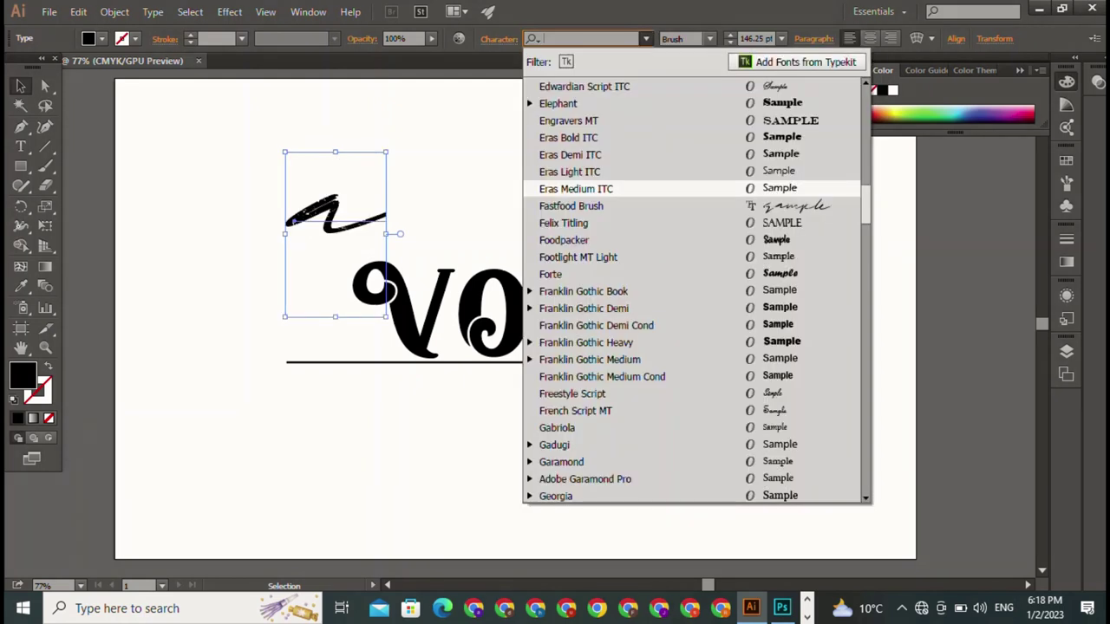
{"action": "key", "text": "Return"}
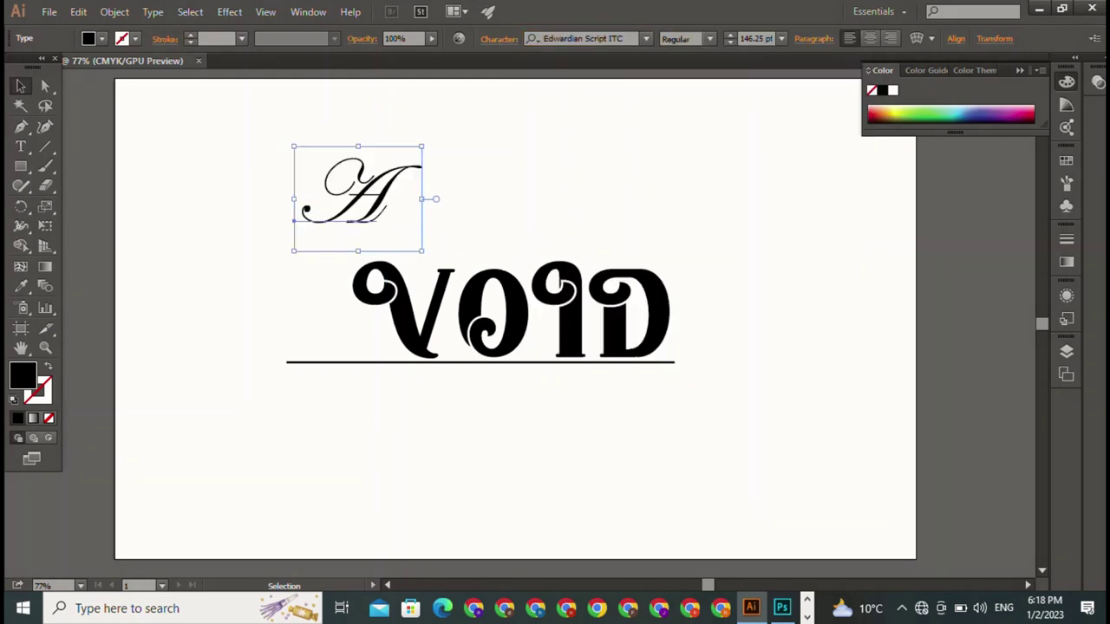
{"action": "left_click", "coordinate": [646, 38]}
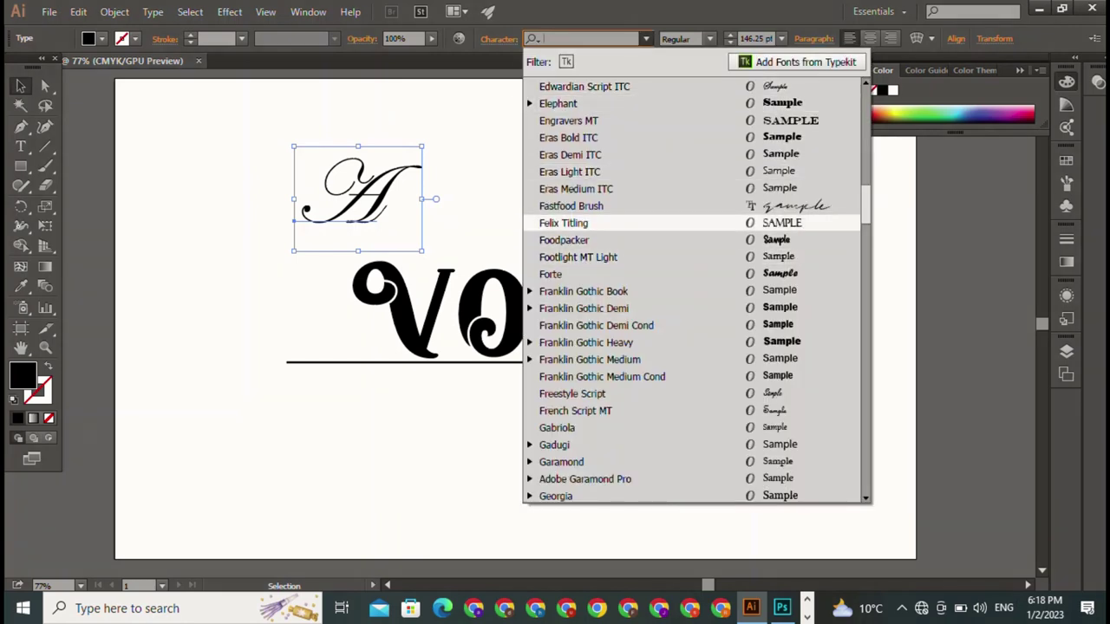
{"action": "scroll", "coordinate": [694, 291], "scroll_direction": "up", "scroll_amount": 7}
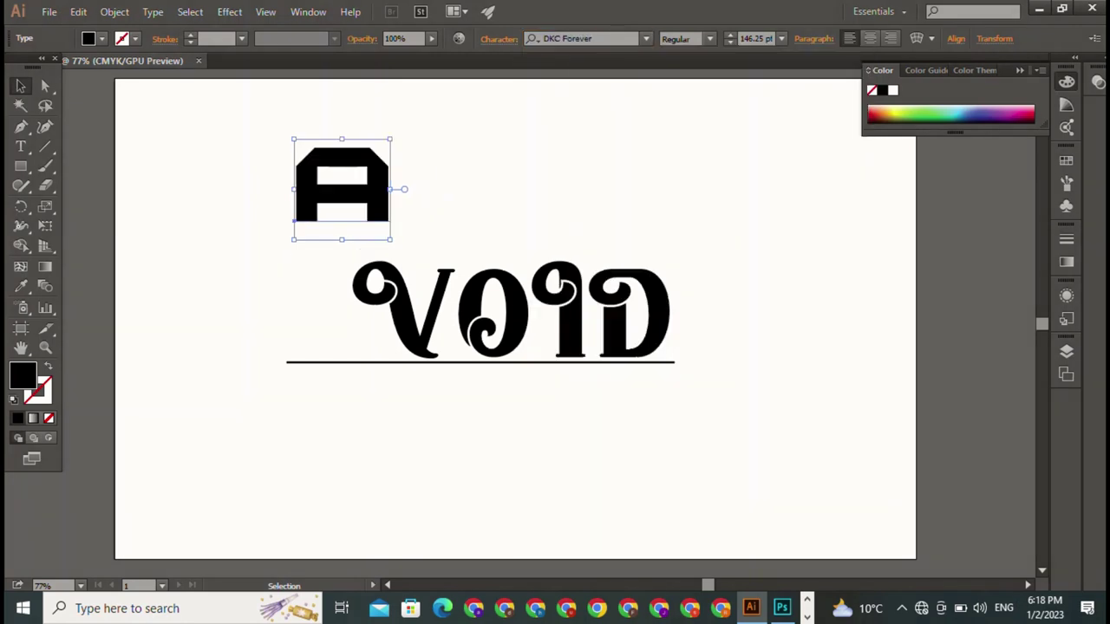
{"action": "left_click", "coordinate": [565, 359]}
Try Doom 2016 Right, Doom 2016 Text, Curlz MT and Copperplate Gothic Bold on the A.
{"action": "left_click", "coordinate": [646, 38]}
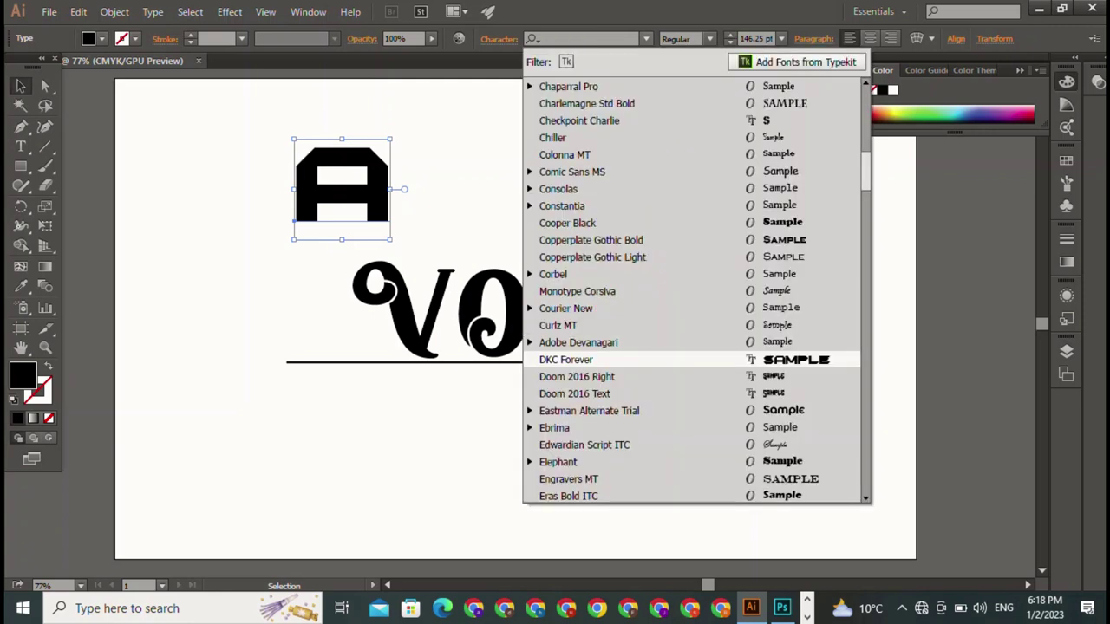
{"action": "left_click", "coordinate": [595, 375]}
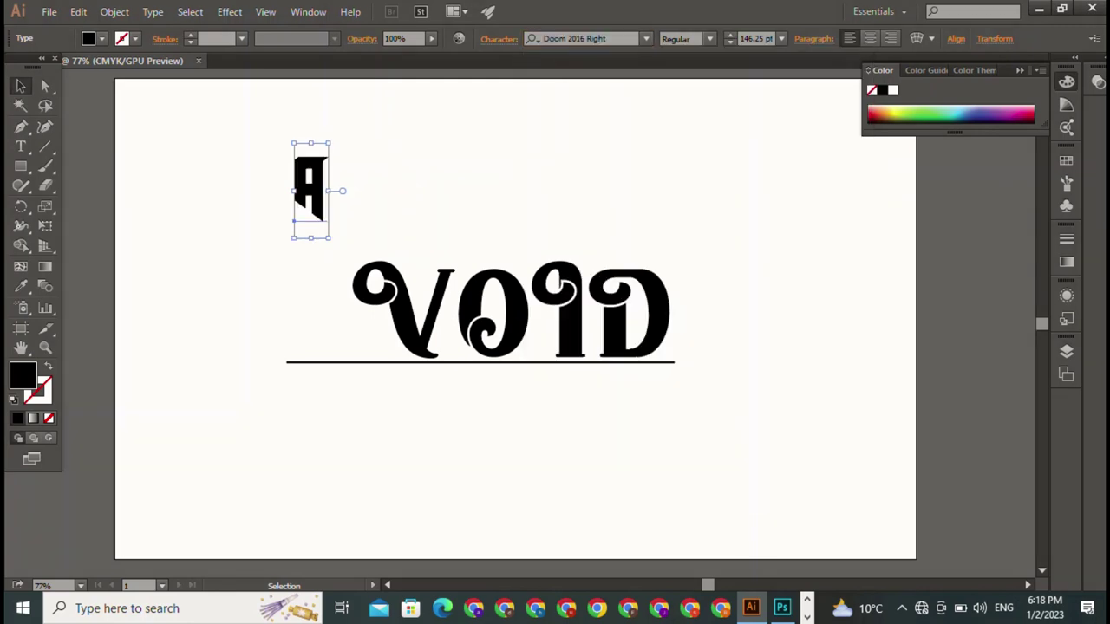
{"action": "left_click", "coordinate": [646, 38]}
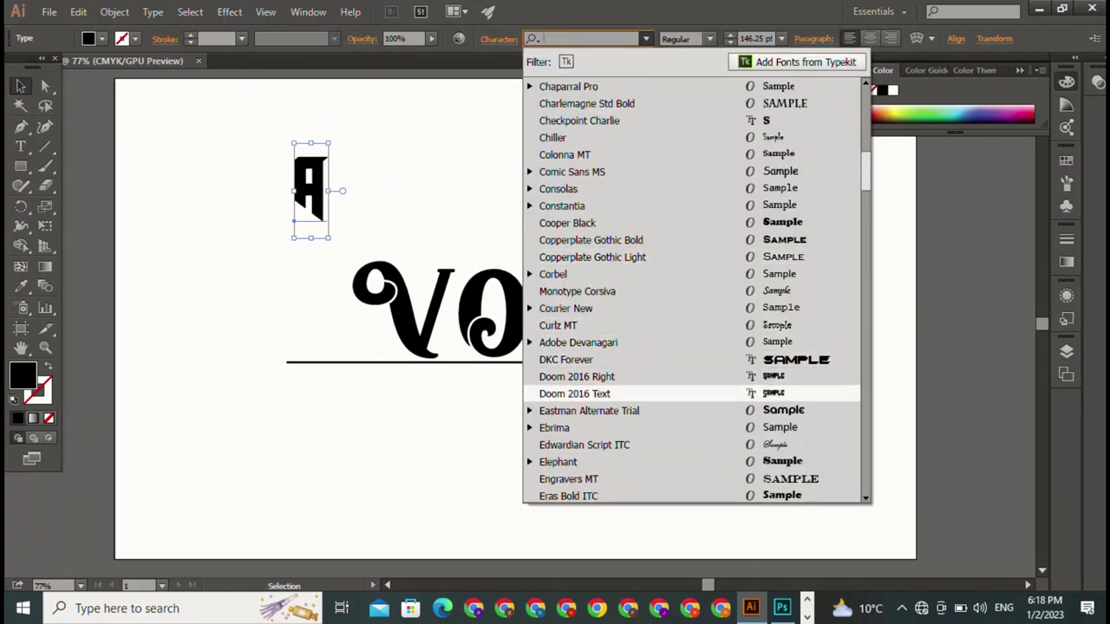
{"action": "left_click", "coordinate": [595, 392]}
{"action": "left_click", "coordinate": [646, 38]}
{"action": "left_click", "coordinate": [564, 322]}
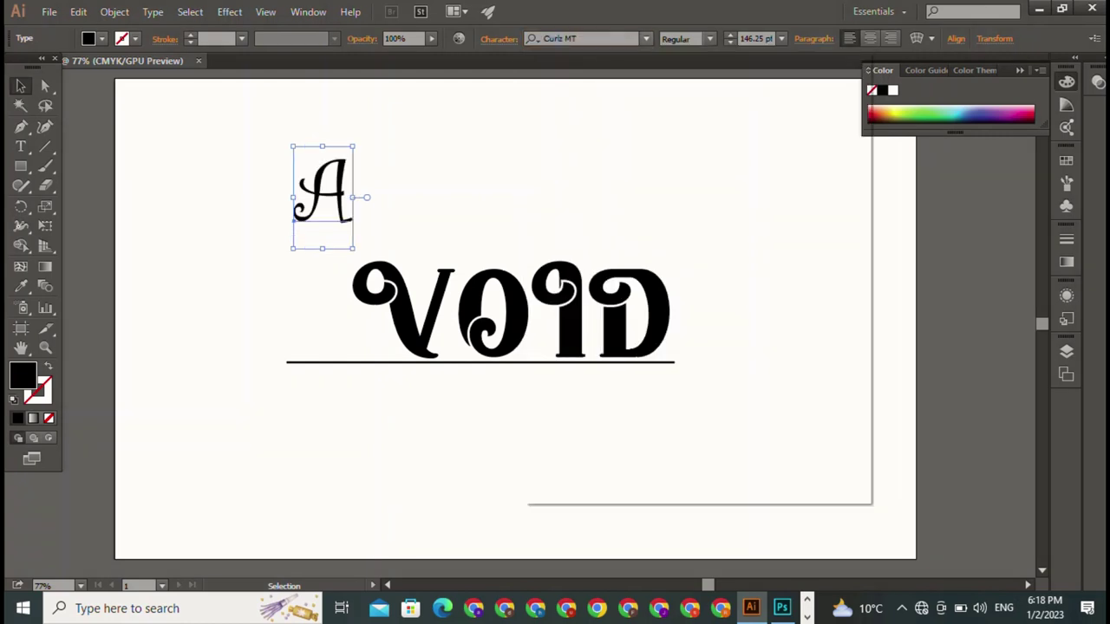
{"action": "left_click", "coordinate": [646, 38]}
{"action": "key", "text": "BackSpace"}
{"action": "type", "text": "Cop"}
{"action": "key", "text": "Return"}
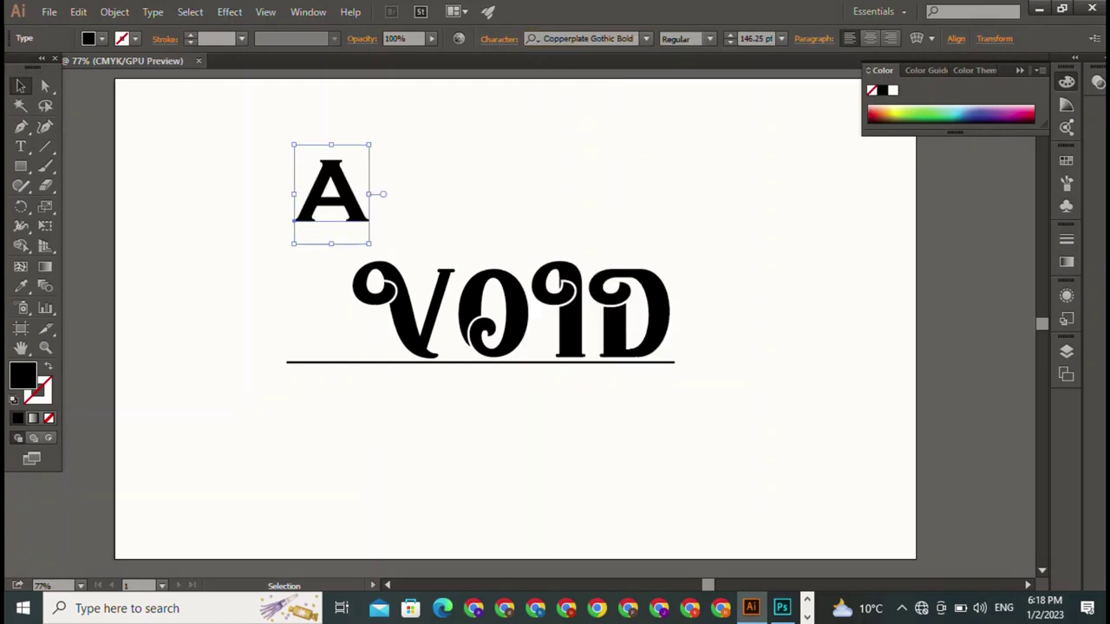
Try Cooper Black, Checkpoint Charlie and Blackoak Std fonts on the A.
{"action": "left_click", "coordinate": [646, 38]}
{"action": "left_click", "coordinate": [590, 222]}
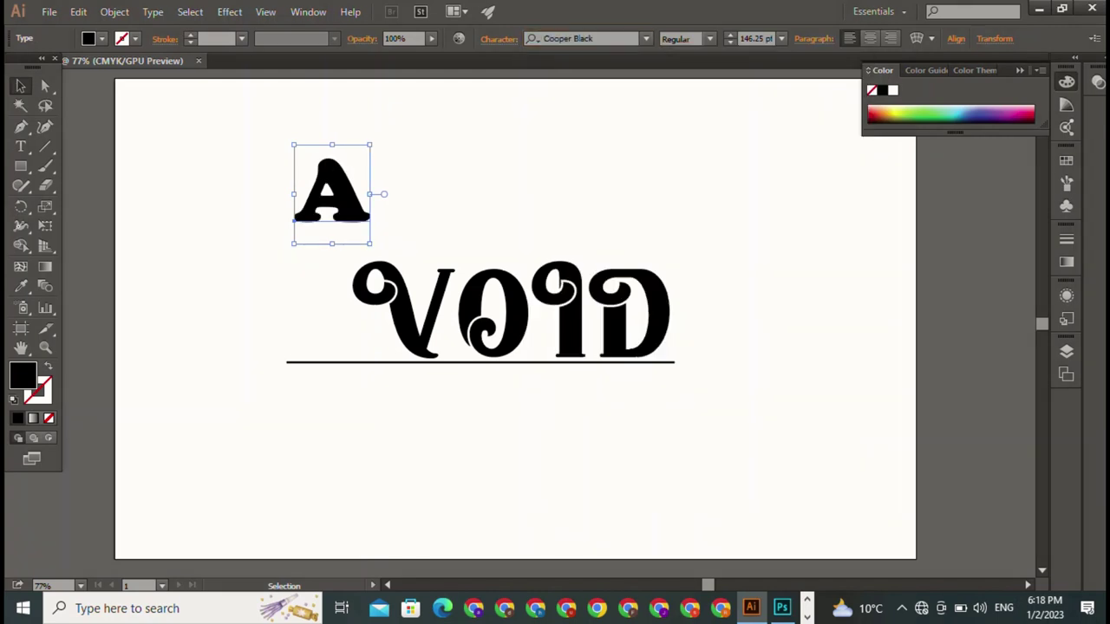
{"action": "left_click", "coordinate": [646, 38]}
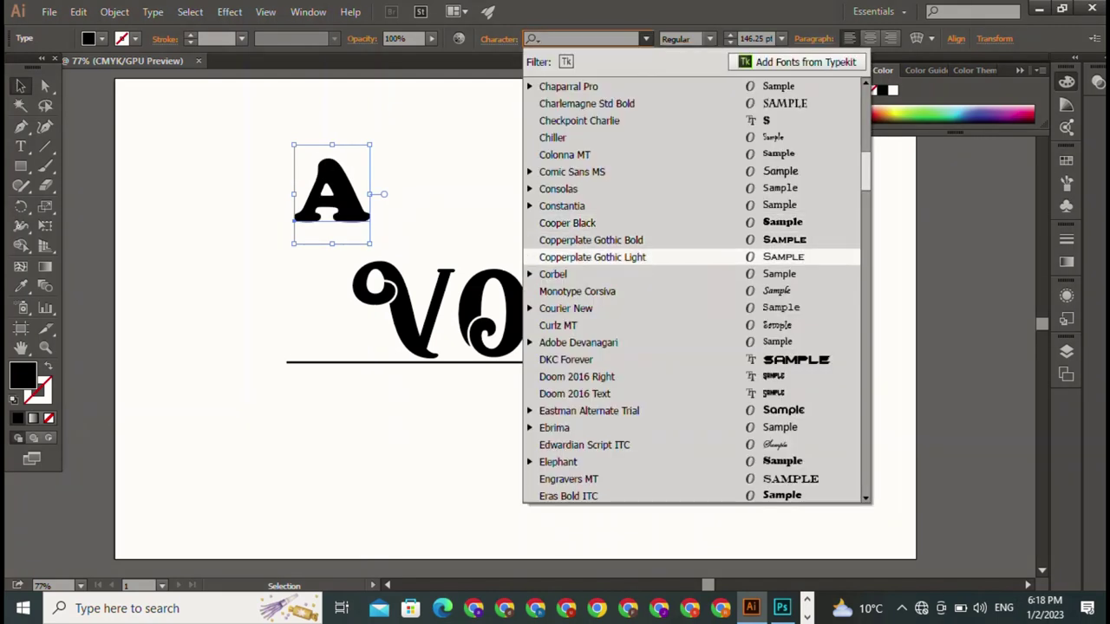
{"action": "scroll", "coordinate": [694, 290], "scroll_direction": "up", "scroll_amount": 2}
{"action": "scroll", "coordinate": [694, 290], "scroll_direction": "up", "scroll_amount": 2}
{"action": "left_click", "coordinate": [580, 325]}
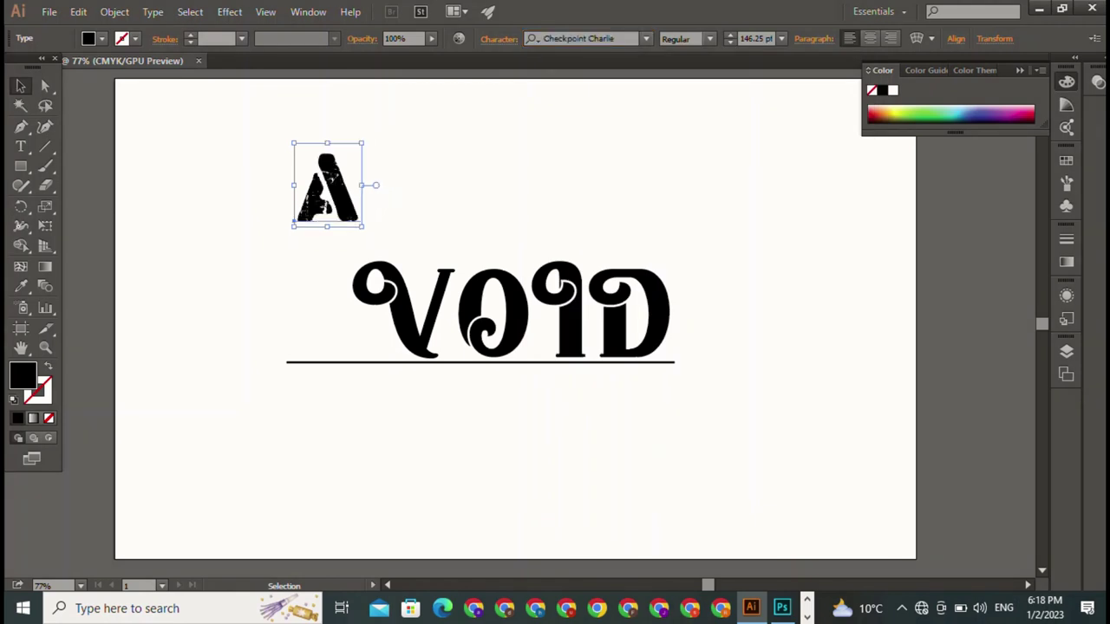
{"action": "left_click", "coordinate": [646, 38]}
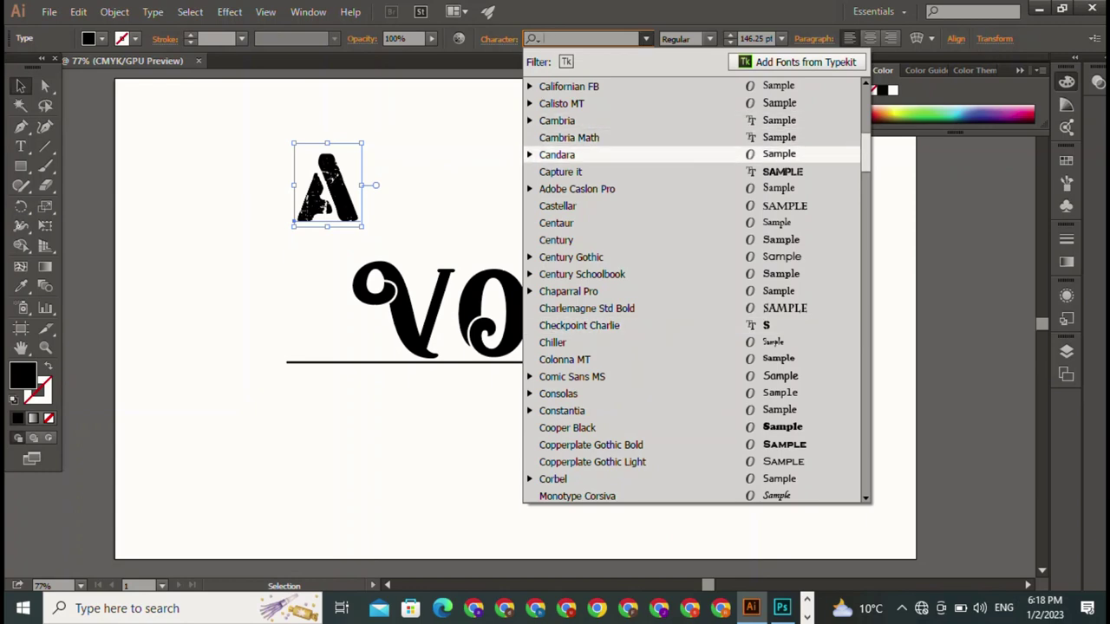
{"action": "scroll", "coordinate": [607, 251], "scroll_direction": "up", "scroll_amount": 7}
{"action": "left_click", "coordinate": [573, 253]}
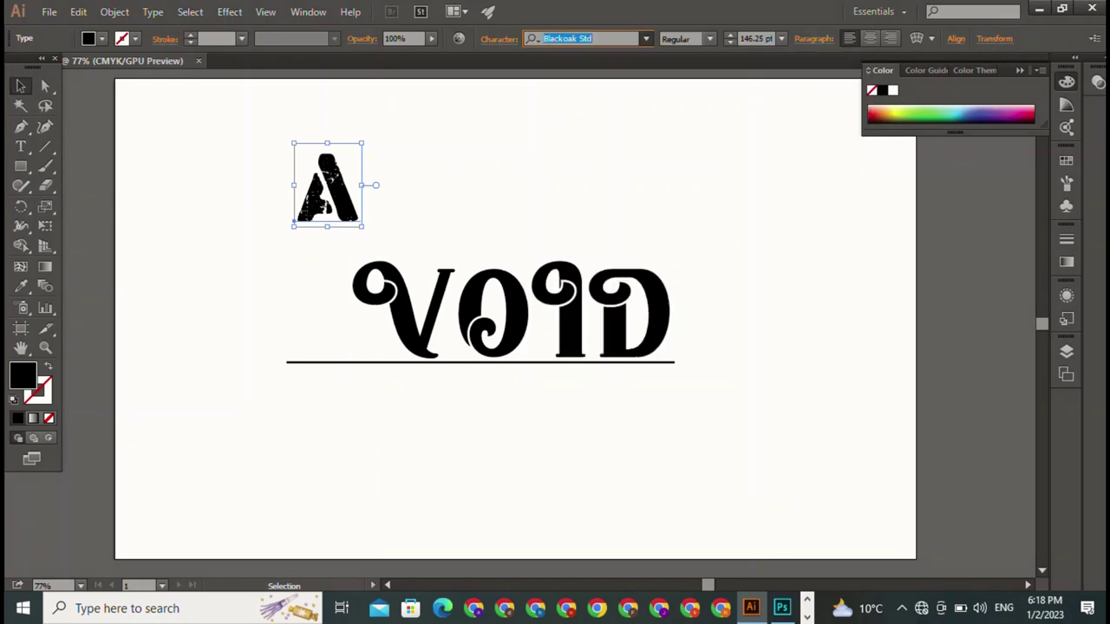
Try BILLY ARGEL FONT and Bookshelf Symbol 7, settling back on BILLY ARGEL FONT.
{"action": "left_click", "coordinate": [646, 38]}
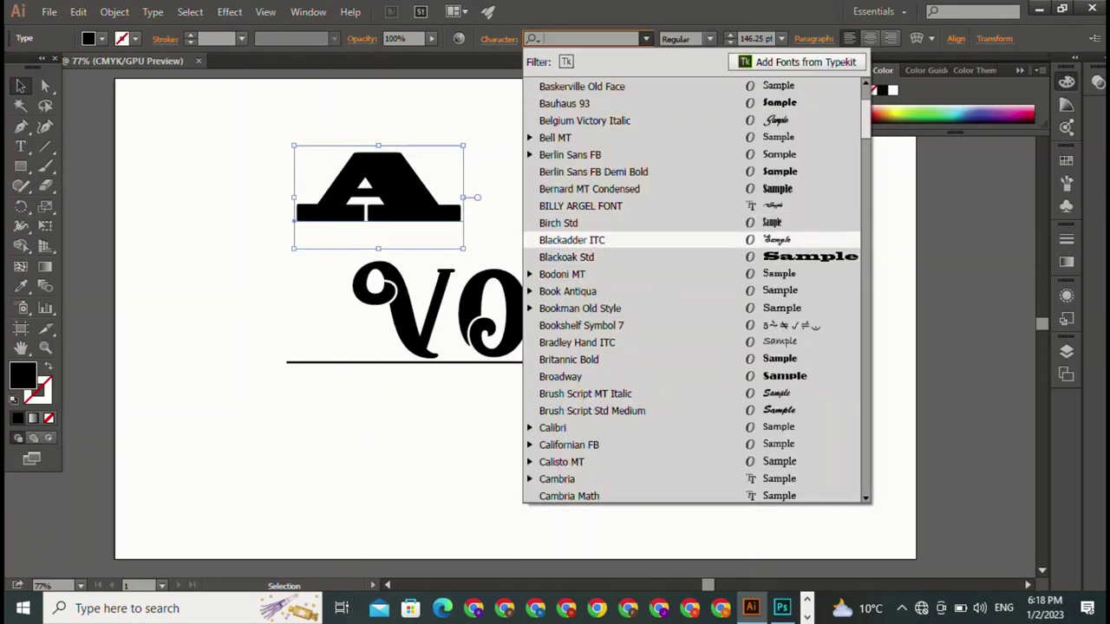
{"action": "left_click", "coordinate": [572, 206]}
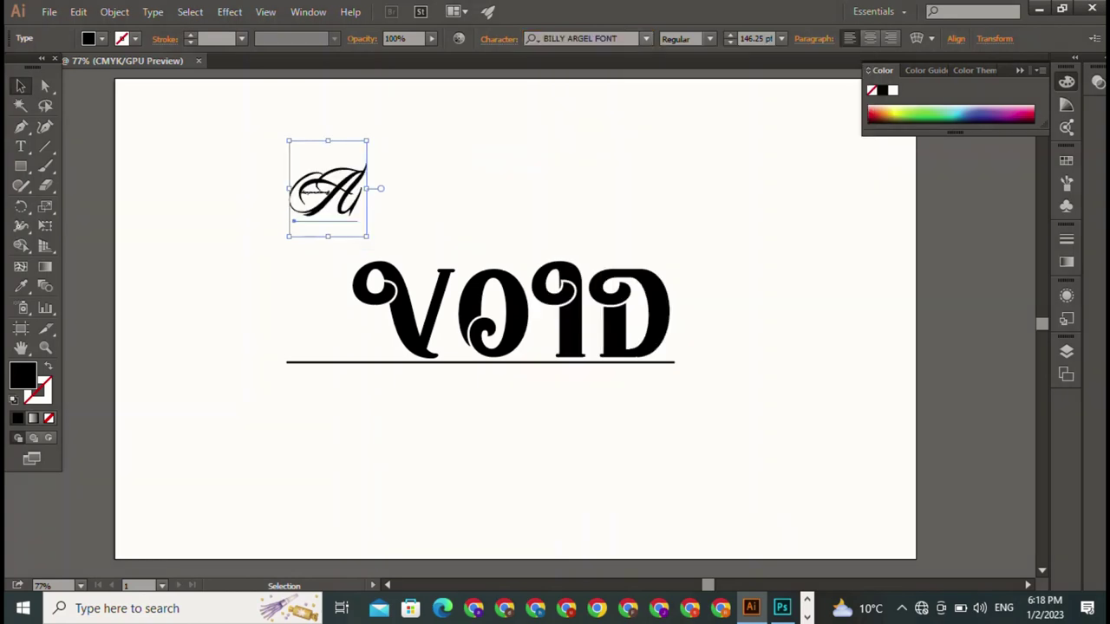
{"action": "left_click", "coordinate": [646, 38]}
{"action": "left_click", "coordinate": [572, 322]}
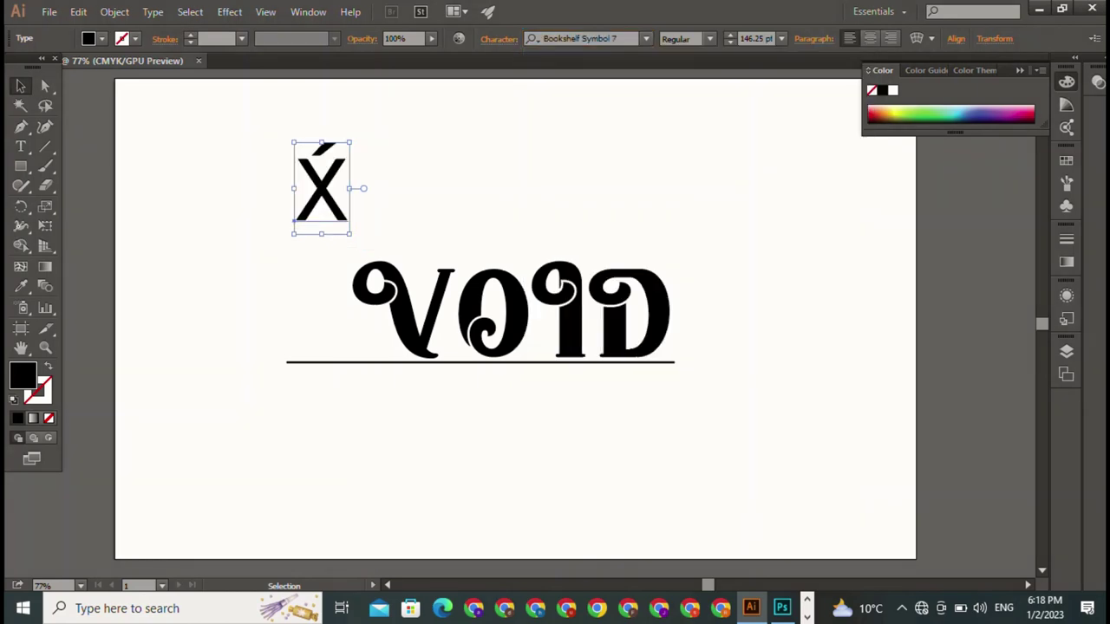
{"action": "left_click", "coordinate": [646, 38]}
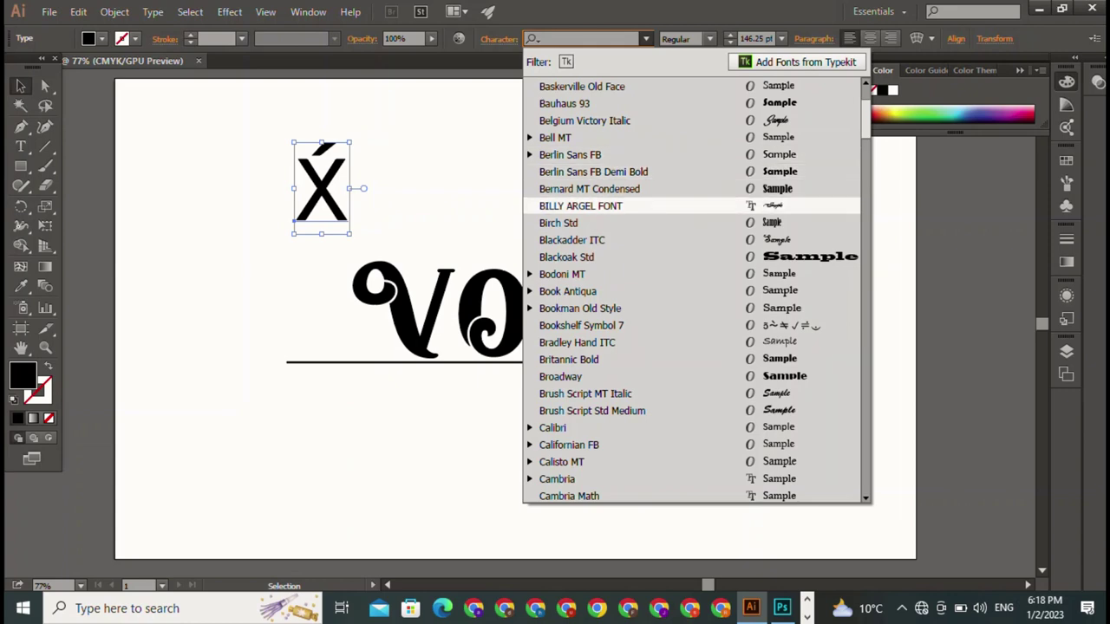
{"action": "left_click", "coordinate": [573, 204]}
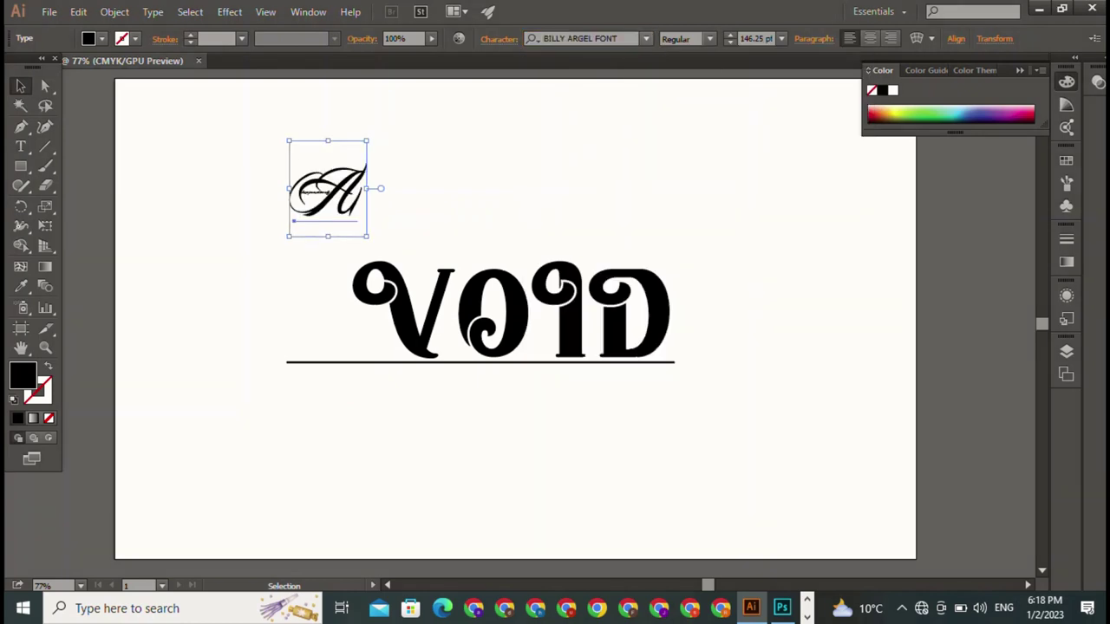
{"action": "left_click", "coordinate": [646, 38]}
{"action": "scroll", "coordinate": [696, 291], "scroll_direction": "up", "scroll_amount": 1}
{"action": "scroll", "coordinate": [697, 292], "scroll_direction": "up", "scroll_amount": 1}
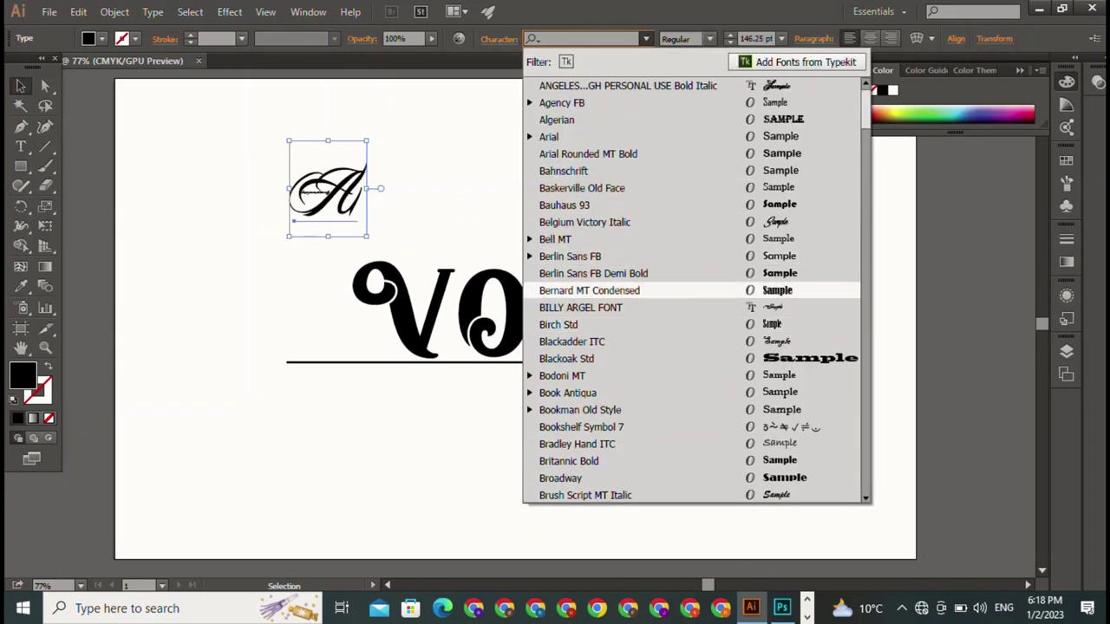
{"action": "key", "text": "Escape"}
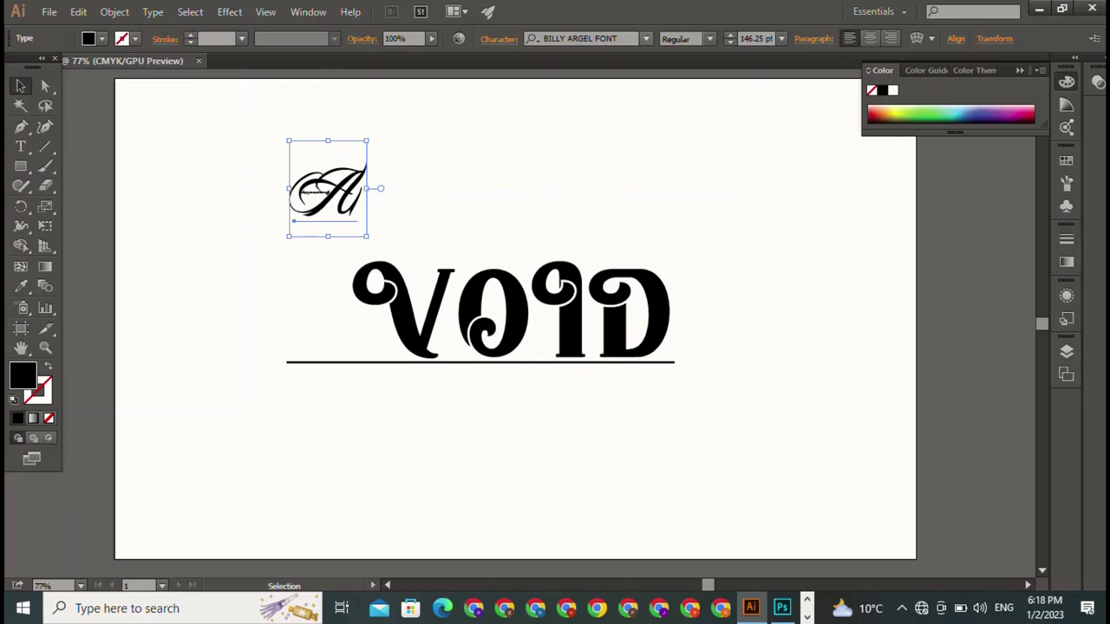
Apply the Algerian font to the letter A.
{"action": "left_click", "coordinate": [646, 38]}
{"action": "key", "text": "Up"}
{"action": "key", "text": "Up"}
{"action": "key", "text": "Up"}
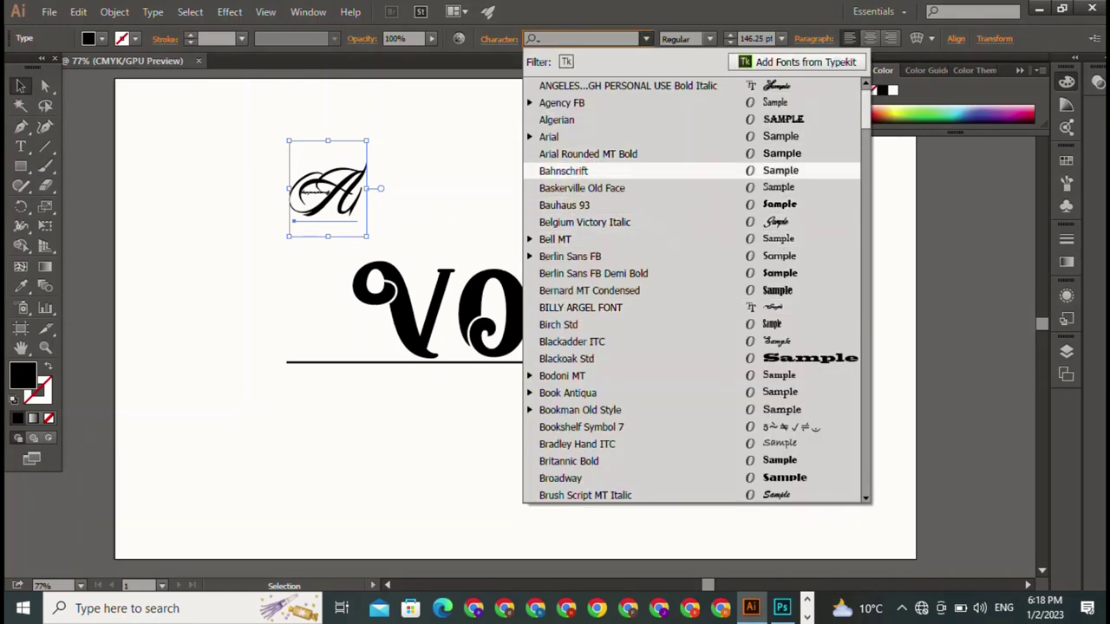
{"action": "key", "text": "Up"}
{"action": "key", "text": "Up"}
{"action": "key", "text": "Up"}
{"action": "key", "text": "Return"}
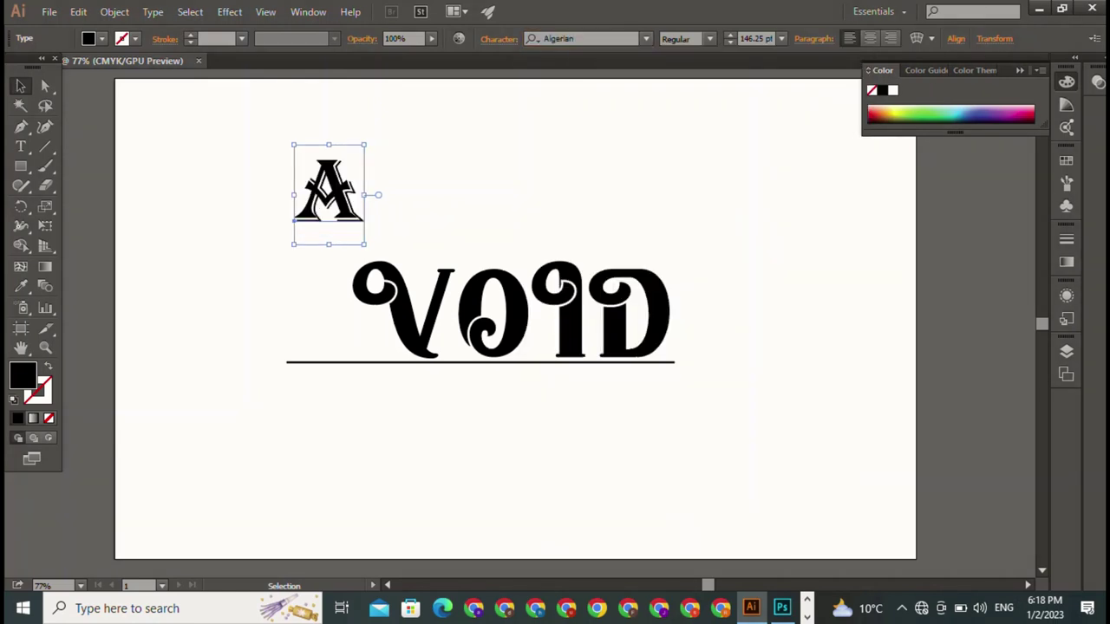
Enlarge the A proportionally to 342.7 pt and move it down beside VOID.
{"action": "key", "text": "shift"}
{"action": "left_click_drag", "start_coordinate": [364, 145], "coordinate": [458, 88]}
{"action": "mouse_move", "coordinate": [295, 268]}
{"action": "left_mouse_down"}
{"action": "mouse_move", "coordinate": [246, 466]}
{"action": "mouse_move", "coordinate": [250, 434]}
{"action": "left_mouse_up"}
{"action": "key", "text": "ctrl+shift+a"}
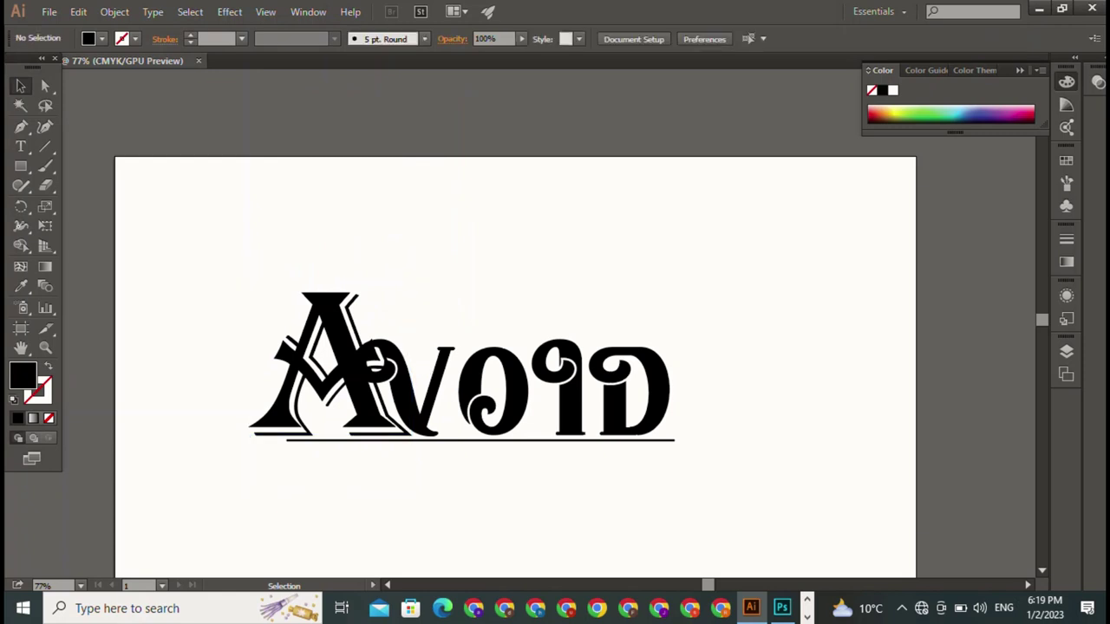
Shrink VOID to about 133.73 pt on the underline right of the A, nudging the A right.
{"action": "left_click", "coordinate": [374, 362]}
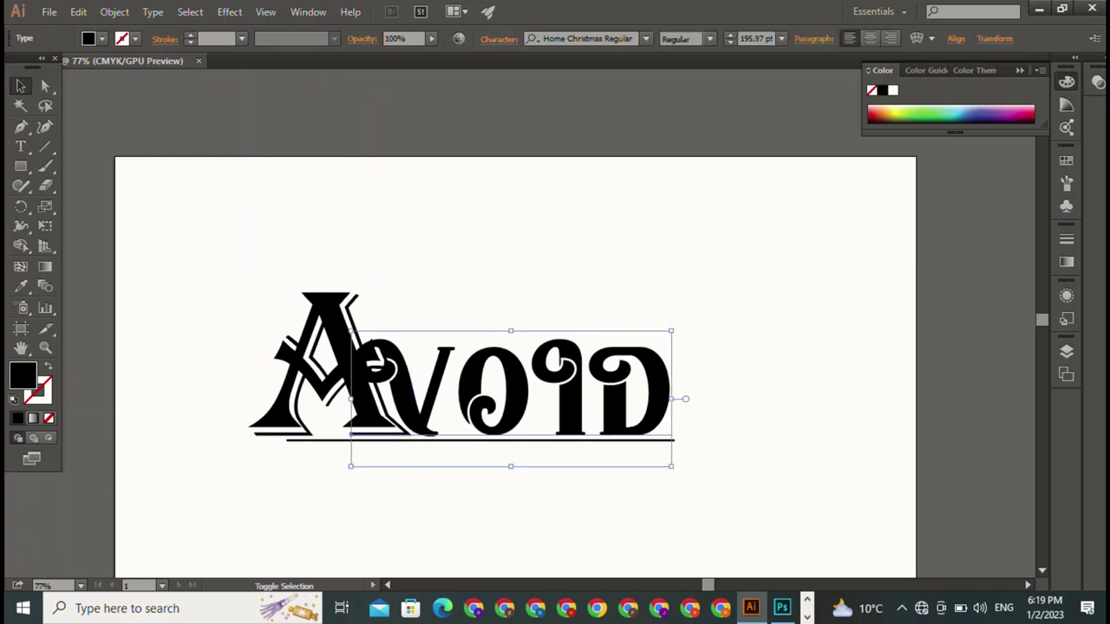
{"action": "left_click_drag", "start_coordinate": [677, 321], "coordinate": [570, 375]}
{"action": "left_click_drag", "start_coordinate": [373, 395], "coordinate": [465, 387]}
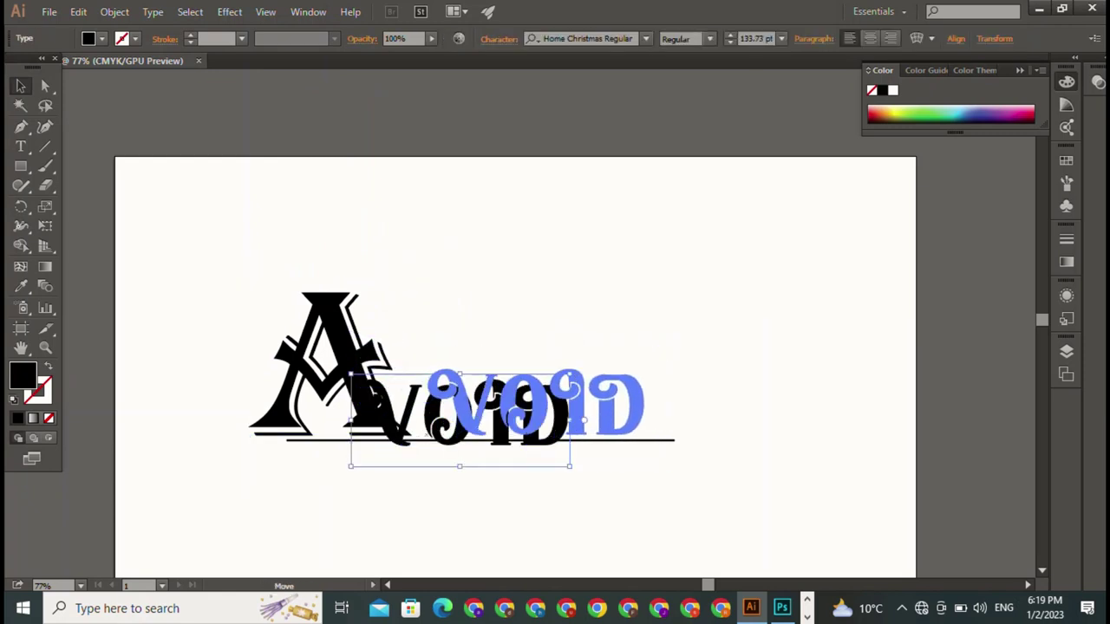
{"action": "key", "text": "ctrl+shift+a"}
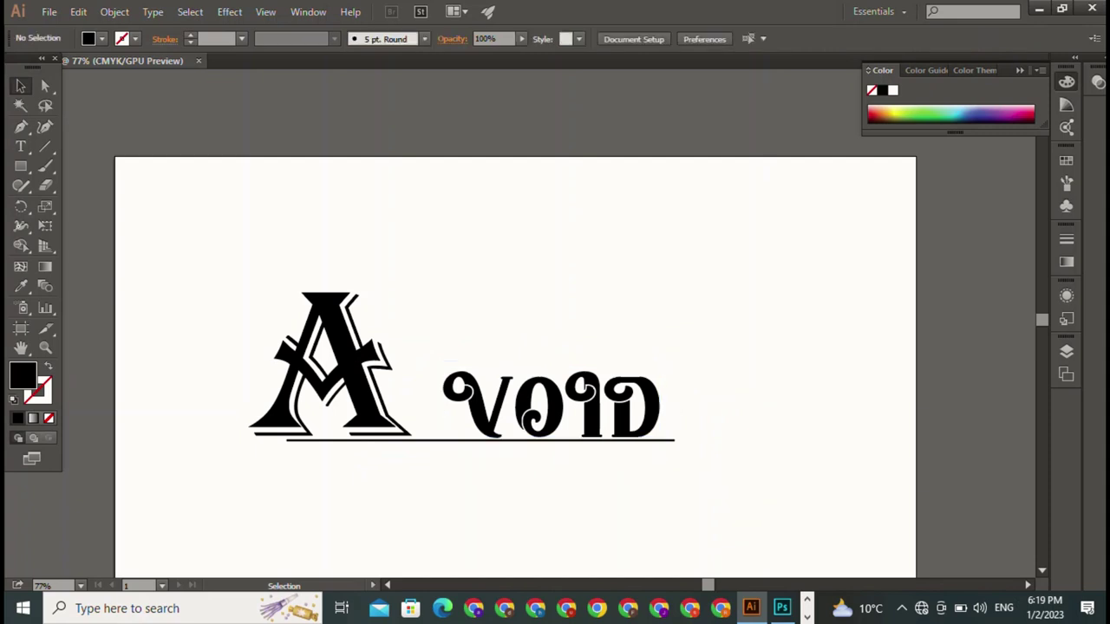
{"action": "left_click_drag", "start_coordinate": [326, 364], "coordinate": [377, 364]}
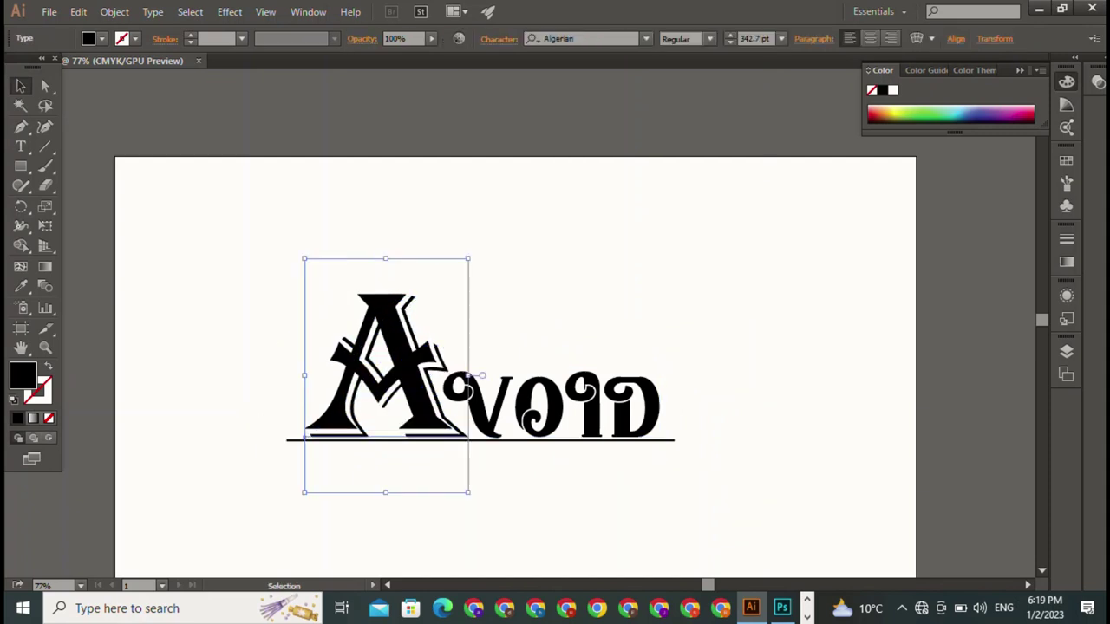
{"action": "key", "text": "ctrl+shift+a"}
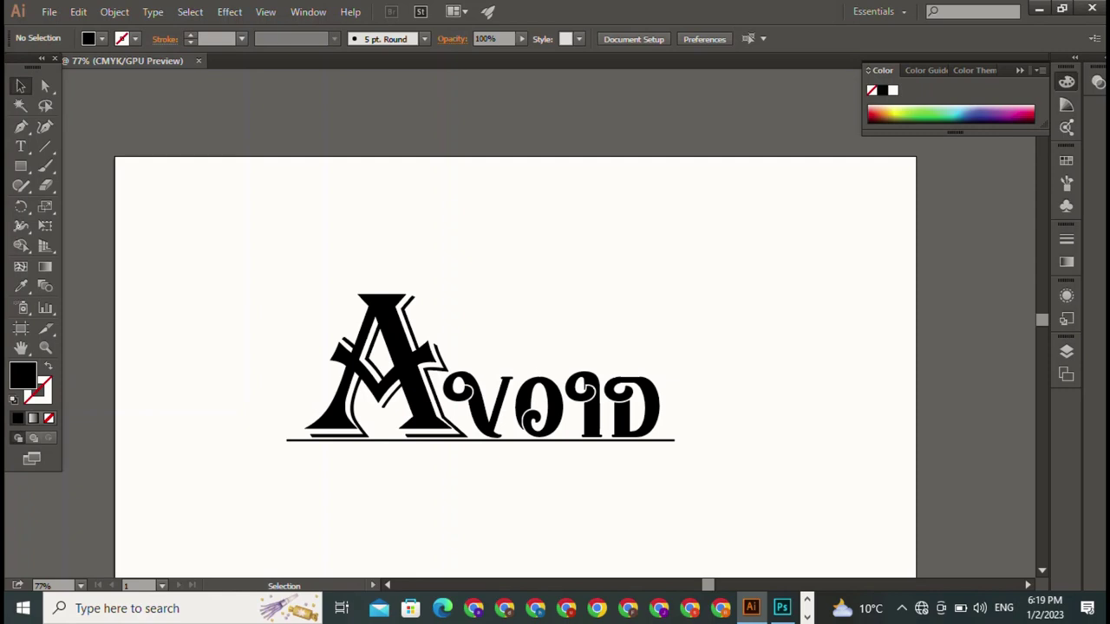
Fill VOID with red, hex FF6D00, through the Color Picker.
{"action": "left_click", "coordinate": [555, 408]}
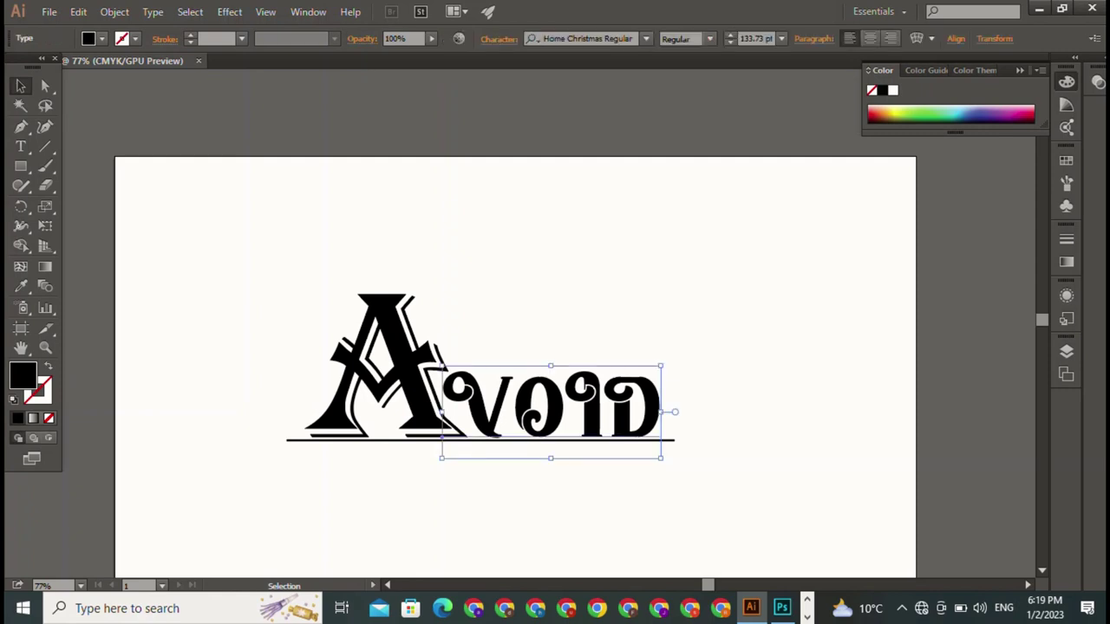
{"action": "left_click", "coordinate": [885, 115]}
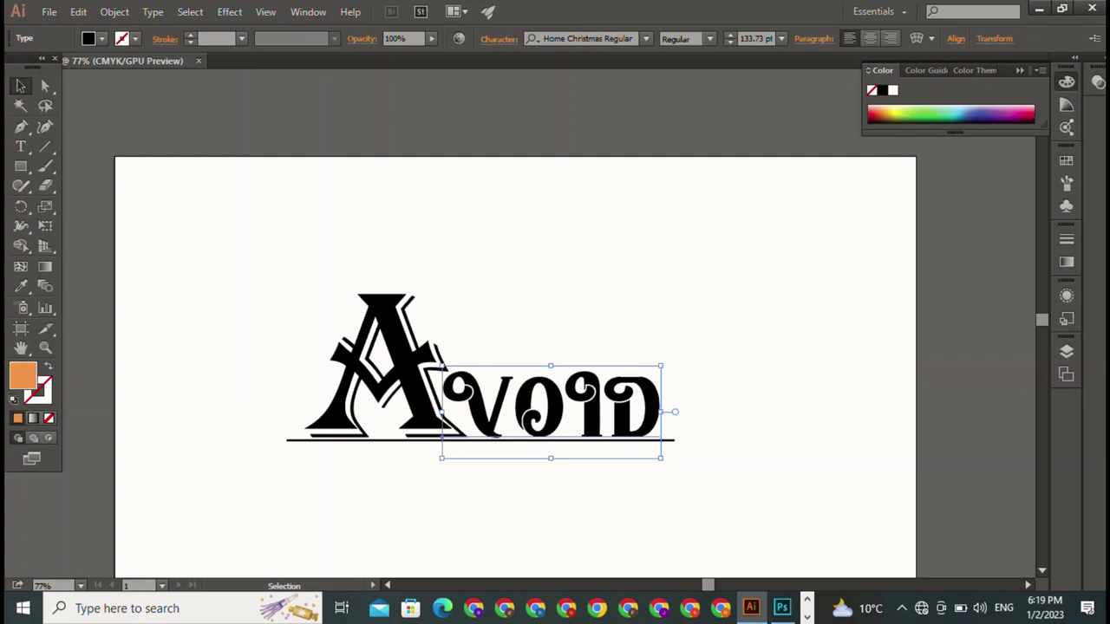
{"action": "double_click", "coordinate": [23, 375]}
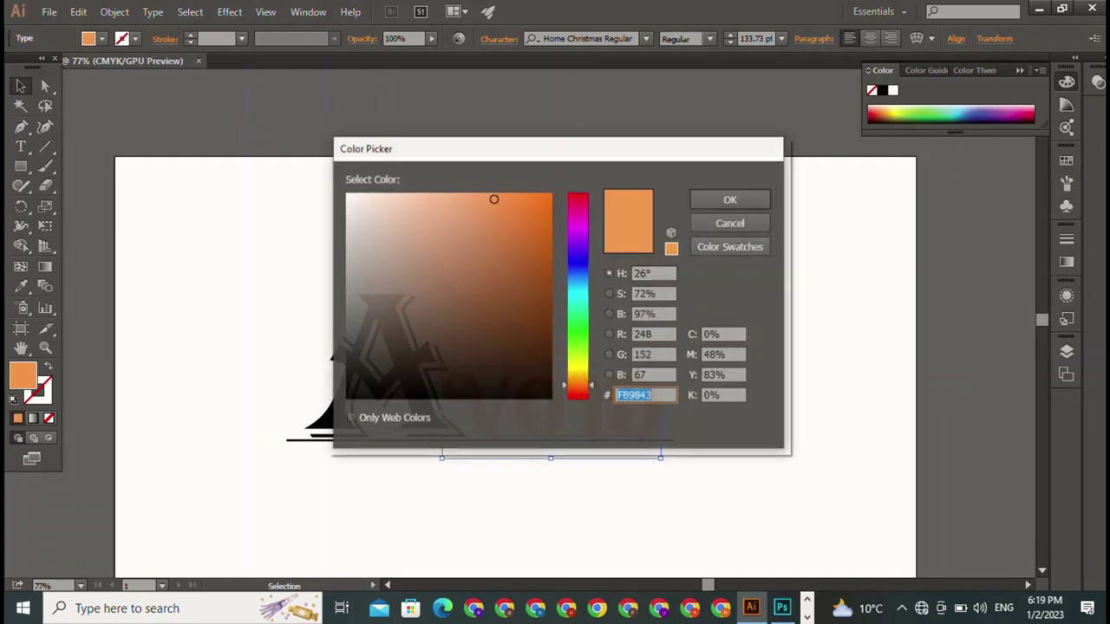
{"action": "type", "text": "FF6D00"}
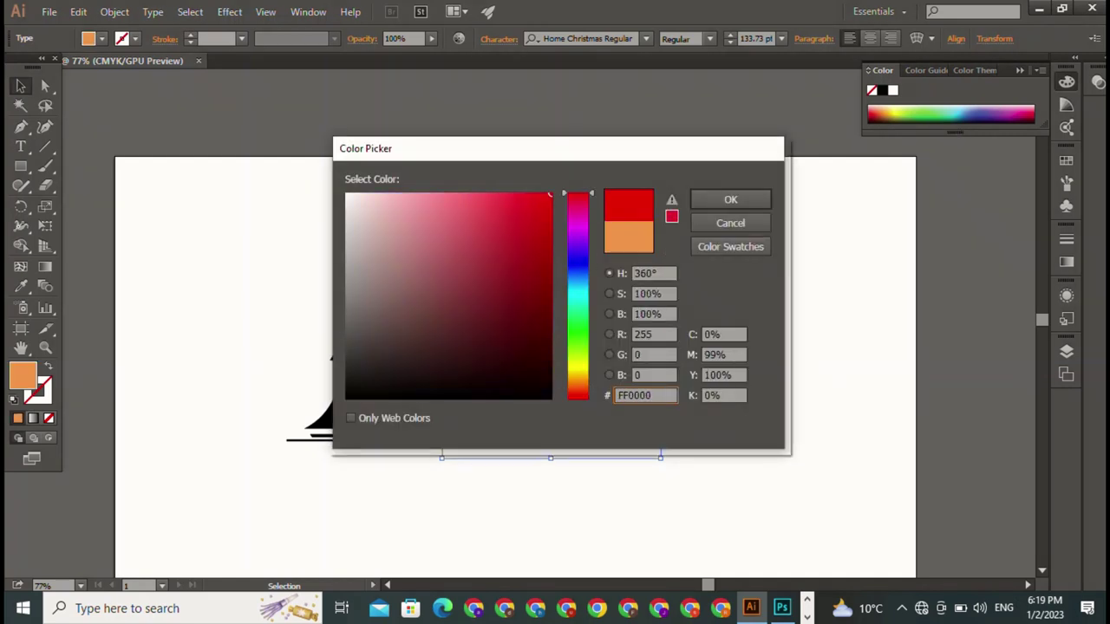
{"action": "left_click", "coordinate": [731, 200]}
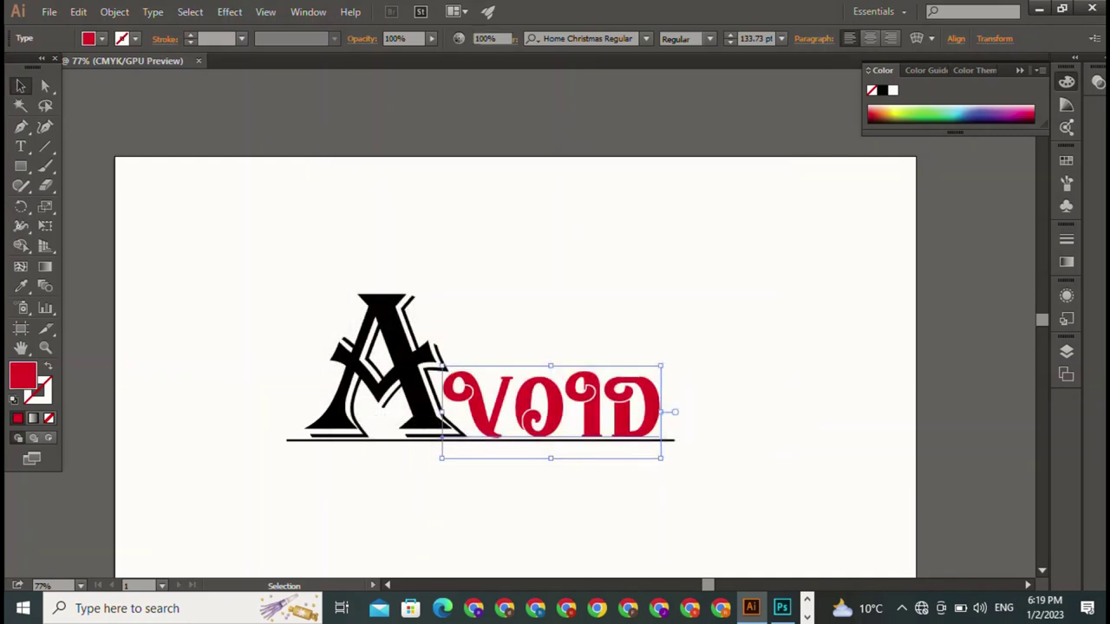
{"action": "key", "text": "ctrl+shift+a"}
Enlarge VOID to 138.7 pt, keeping it just right of the A on the underline.
{"action": "left_click", "coordinate": [551, 408]}
{"action": "key", "text": "ctrl+shift+a"}
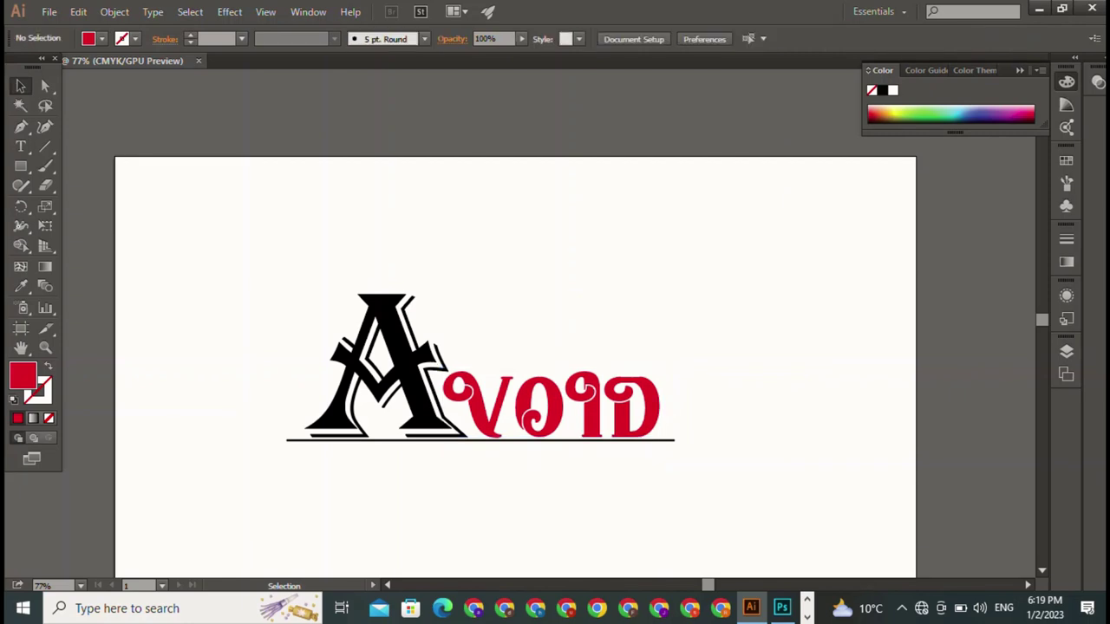
{"action": "key", "text": "ctrl+z"}
{"action": "key", "text": "ctrl+shift+z"}
{"action": "key", "text": "ctrl+z"}
{"action": "key", "text": "ctrl+shift+z"}
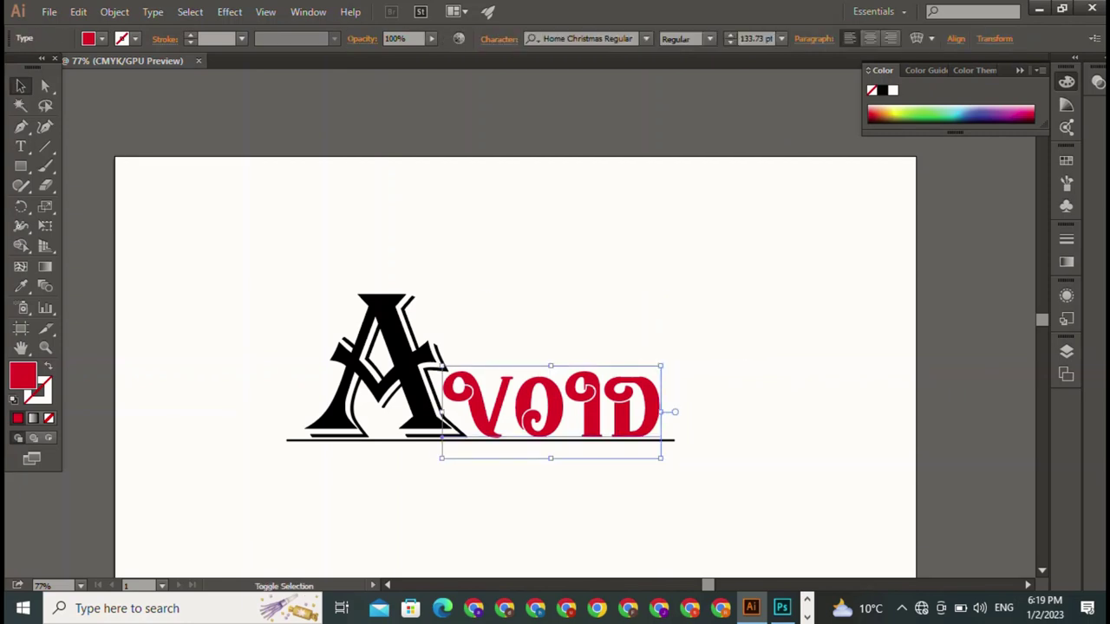
{"action": "key", "text": "ctrl+shift+z"}
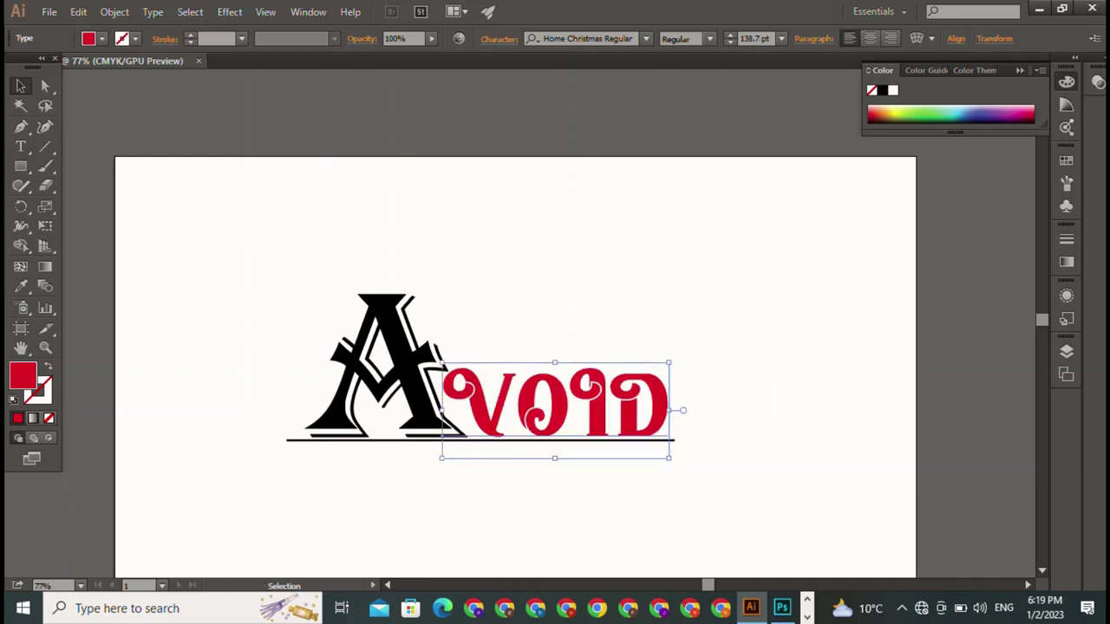
{"action": "key", "text": "ctrl+shift+z"}
{"action": "left_click_drag", "start_coordinate": [555, 403], "coordinate": [538, 403]}
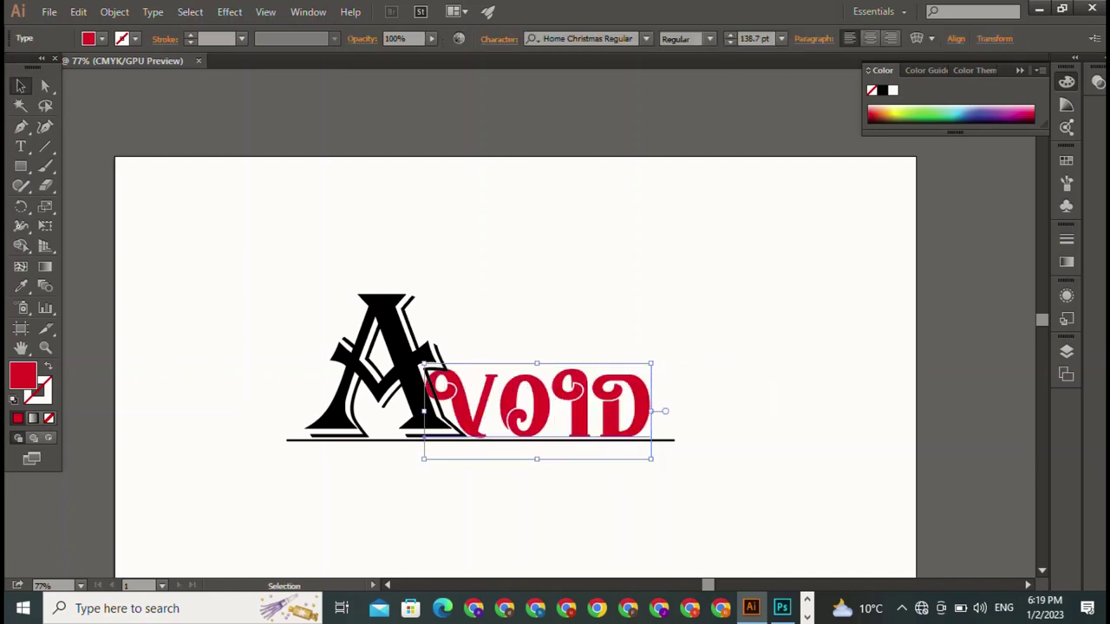
{"action": "key", "text": "ctrl+z"}
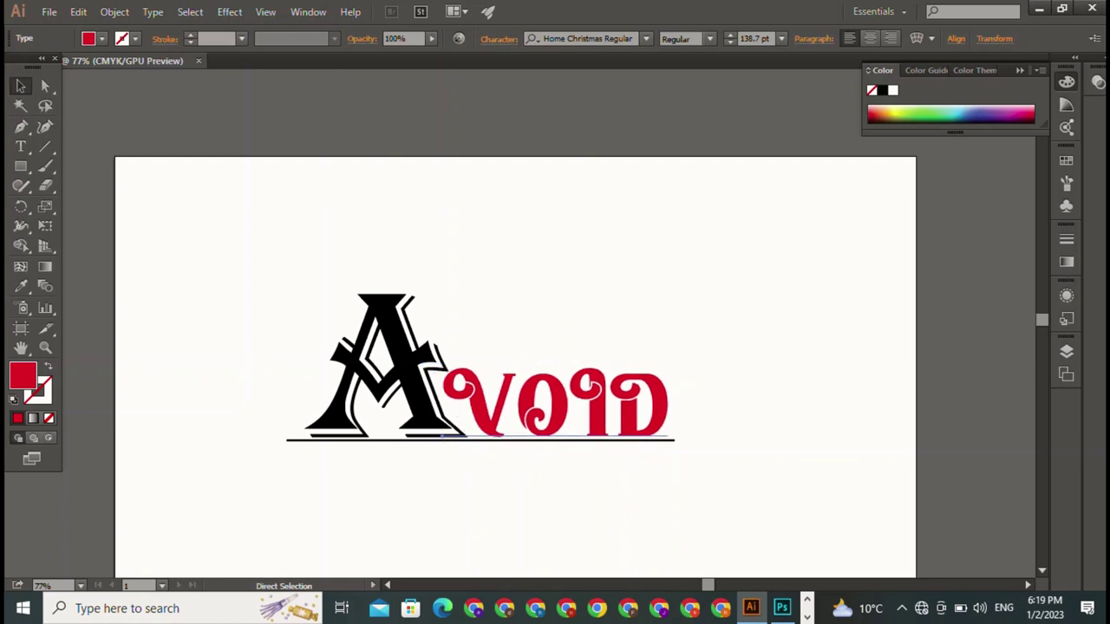
{"action": "left_click", "coordinate": [555, 403]}
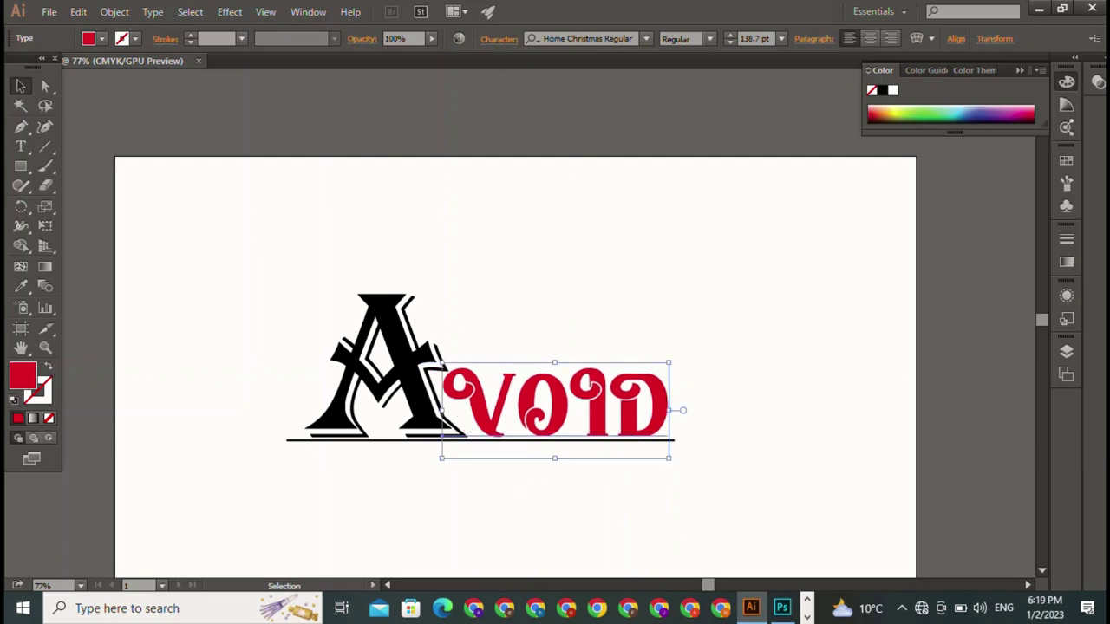
Fill the underline rectangle with red, hex FF0000, to match VOID.
{"action": "key", "text": "ctrl+shift+a"}
{"action": "left_click", "coordinate": [481, 441]}
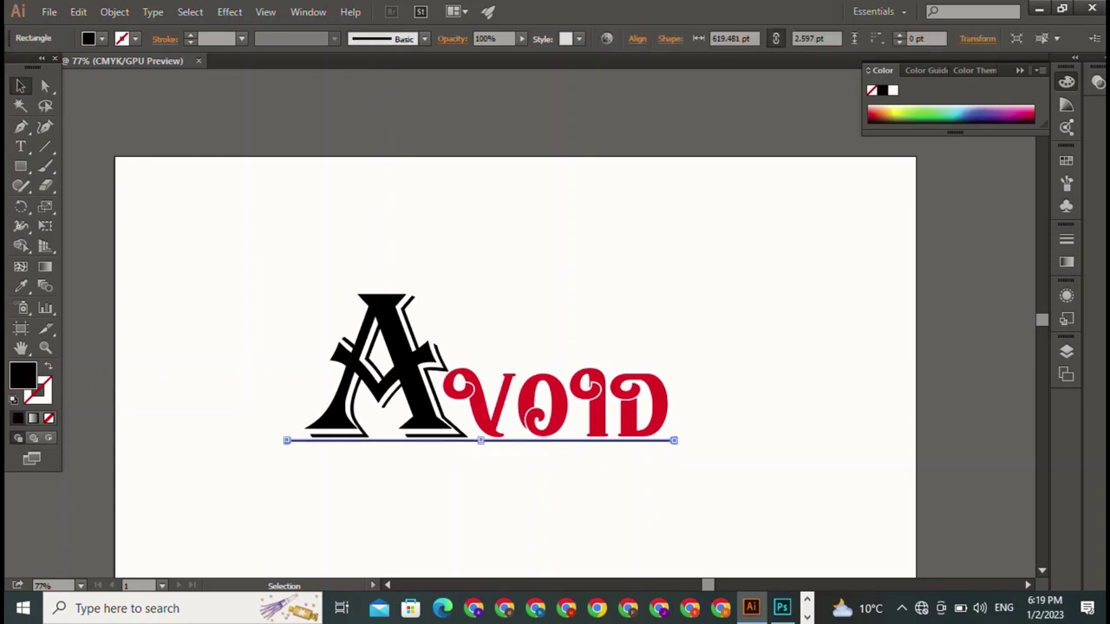
{"action": "double_click", "coordinate": [23, 375]}
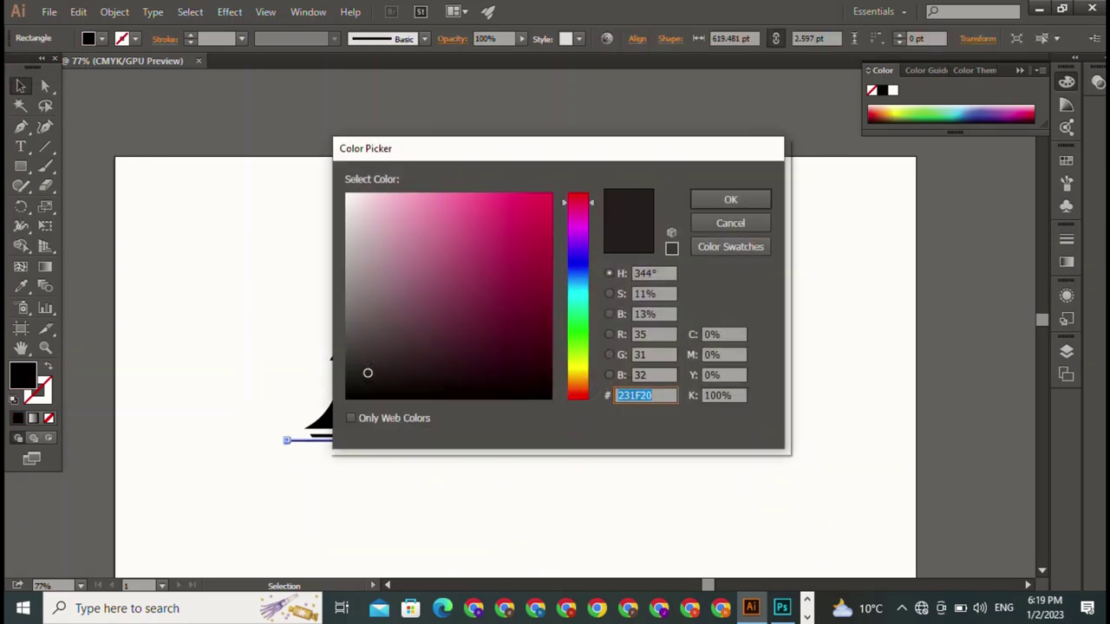
{"action": "type", "text": "FF0049"}
{"action": "type", "text": "FF0000"}
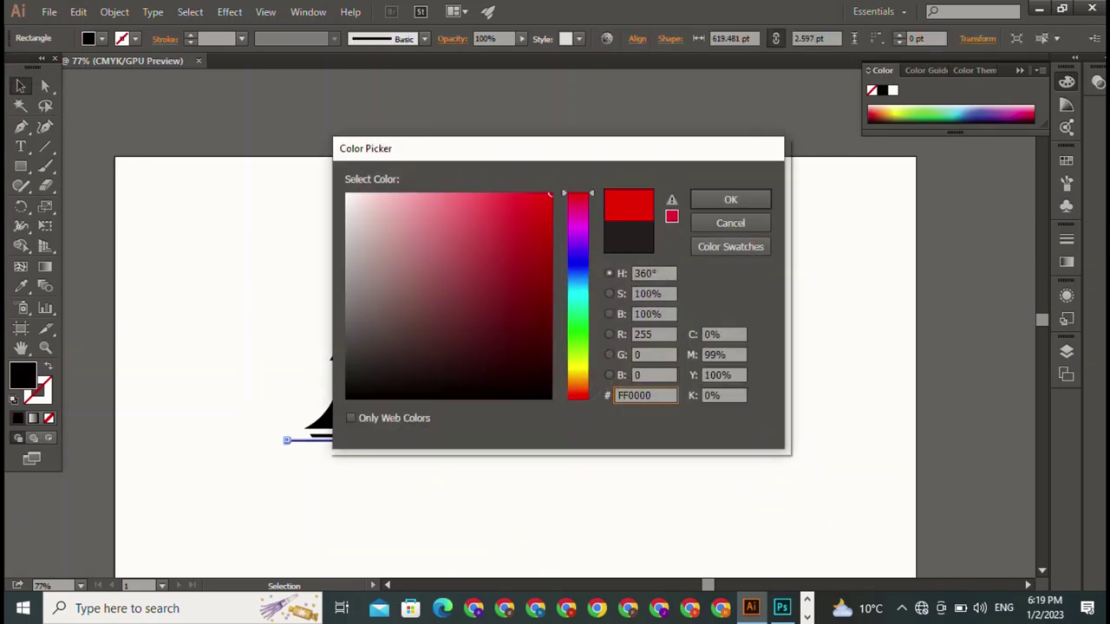
{"action": "key", "text": "Return"}
{"action": "key", "text": "ctrl+shift+a"}
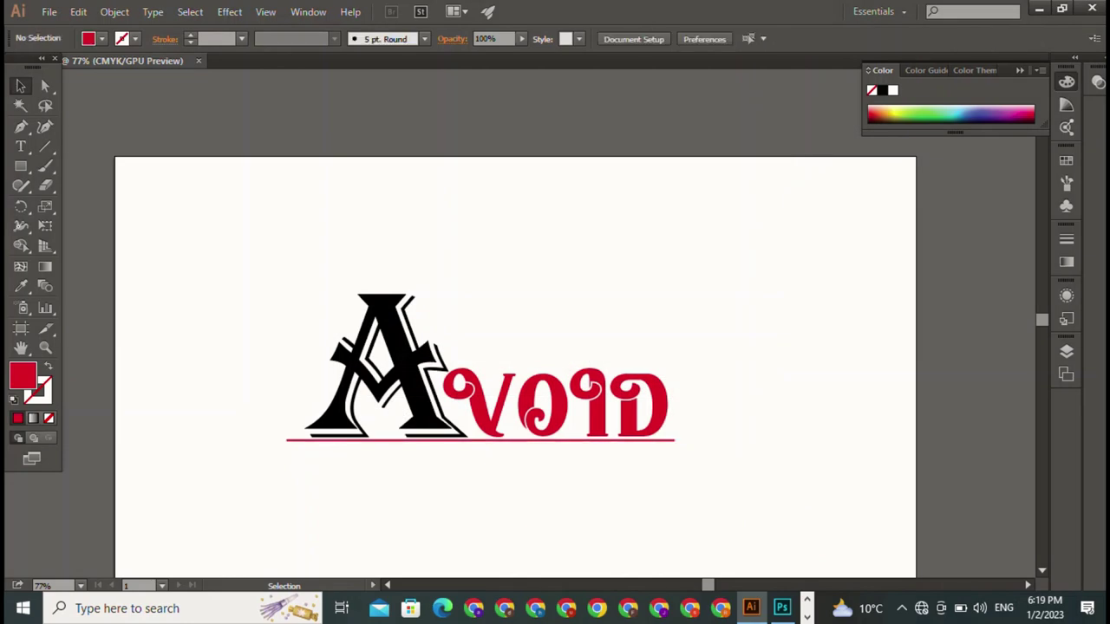